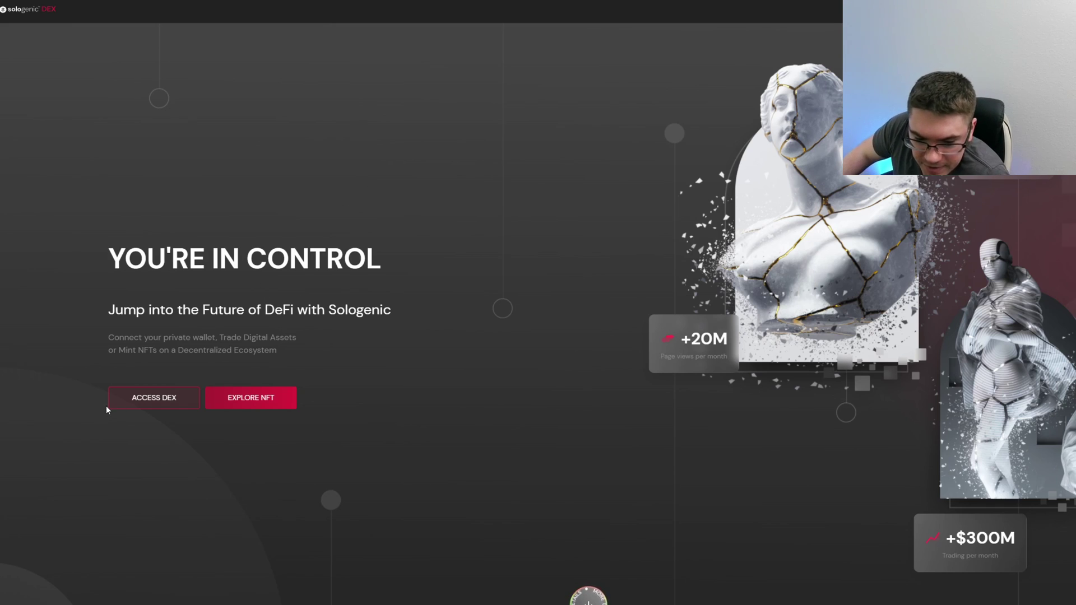
{"action": "left_click", "coordinate": [159, 400]}
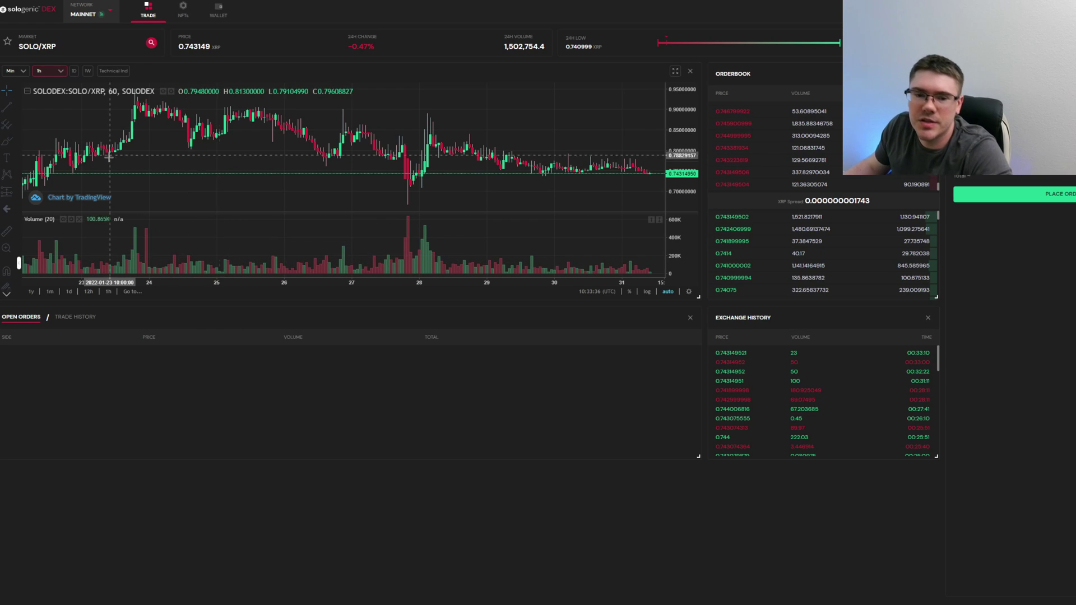
{"action": "left_click", "coordinate": [92, 47]}
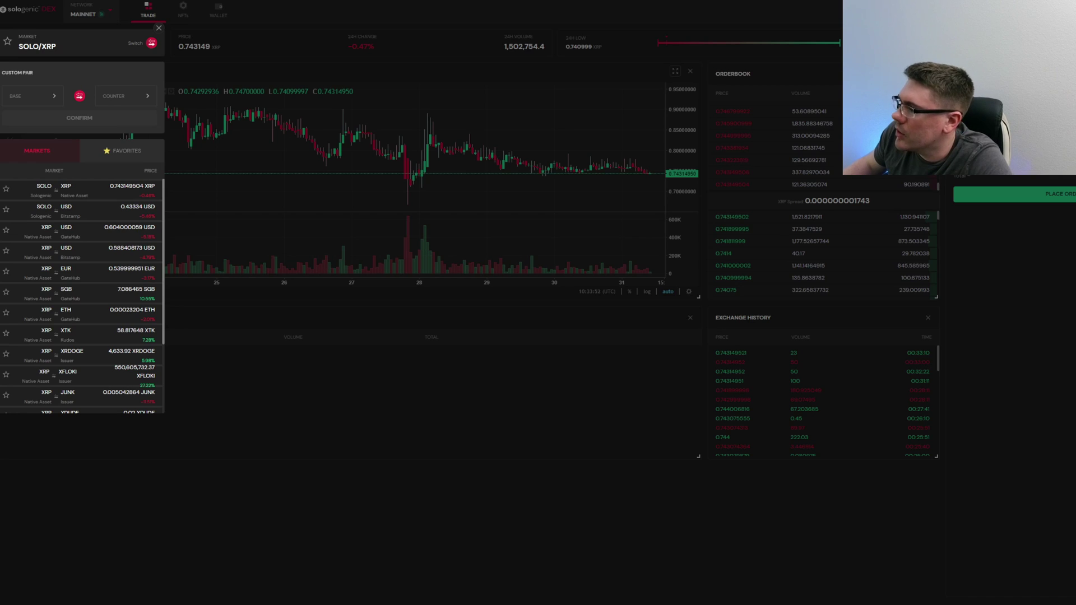
{"action": "key", "text": "Escape"}
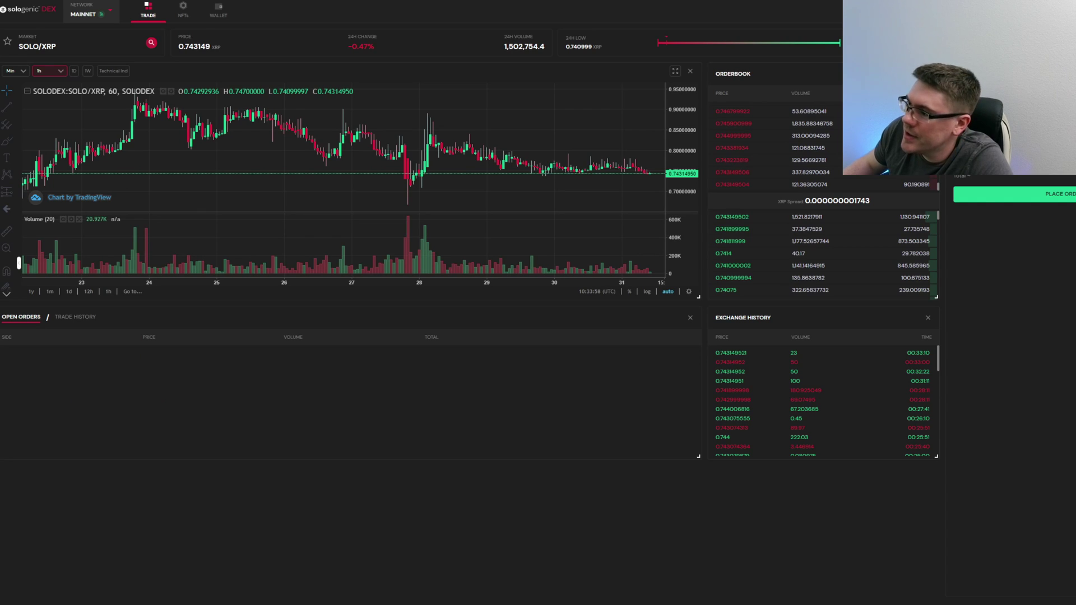
{"action": "left_click", "coordinate": [82, 49]}
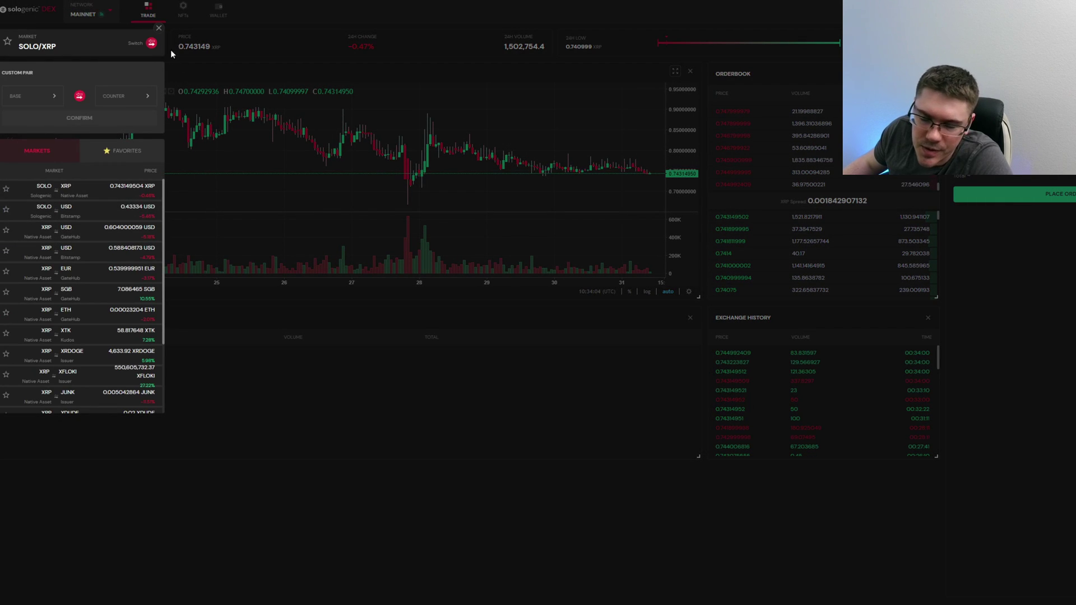
{"action": "left_click", "coordinate": [158, 29]}
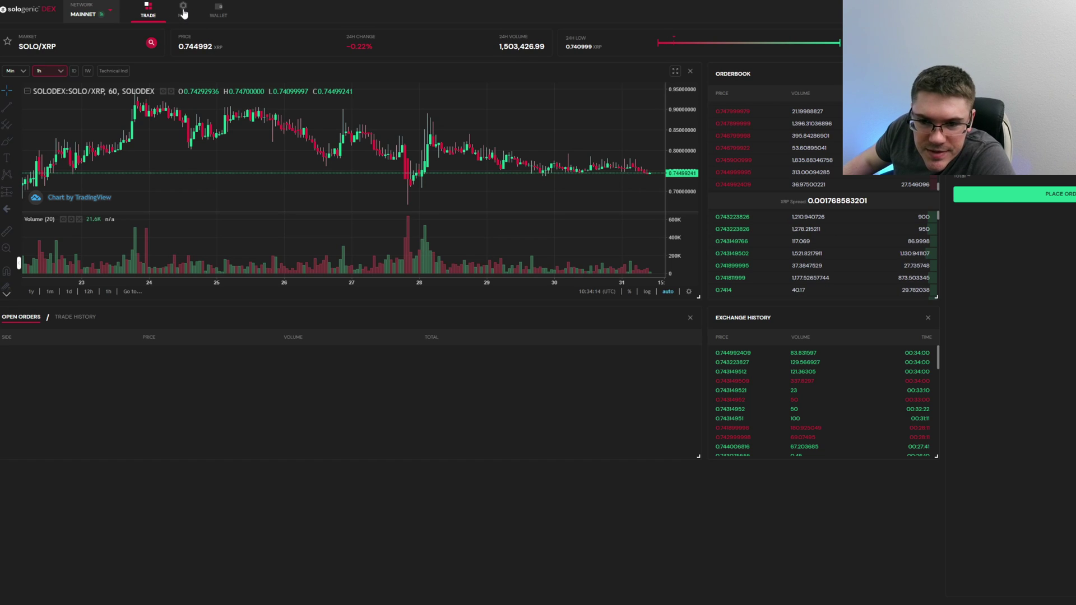
Step: Open the NFTs marketplace, accept the BETA notice, and scroll through Top NFT Collections
{"action": "left_click", "coordinate": [182, 13]}
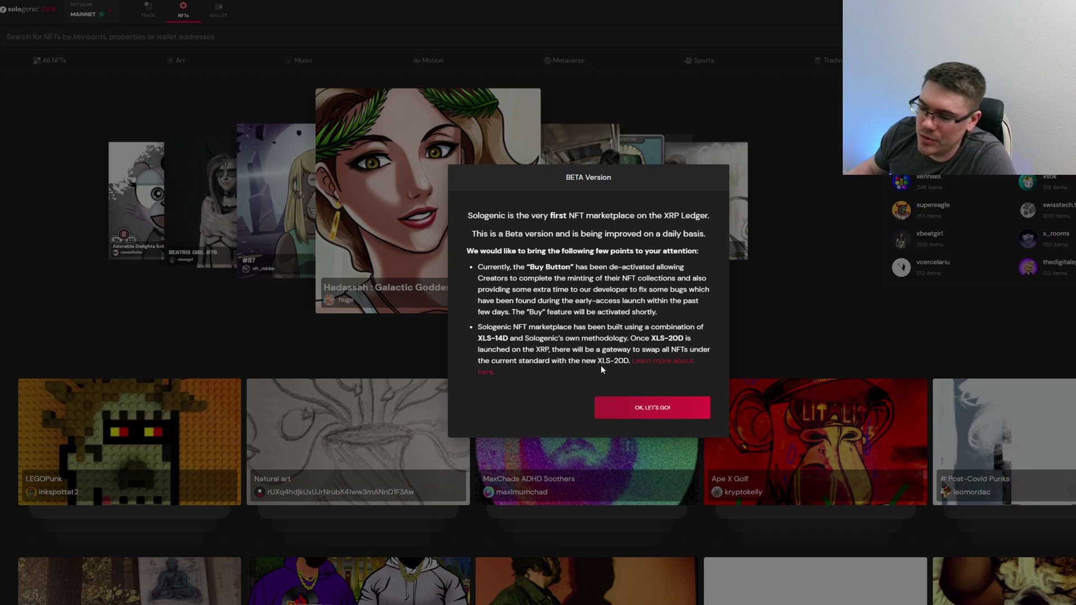
{"action": "left_click", "coordinate": [638, 413]}
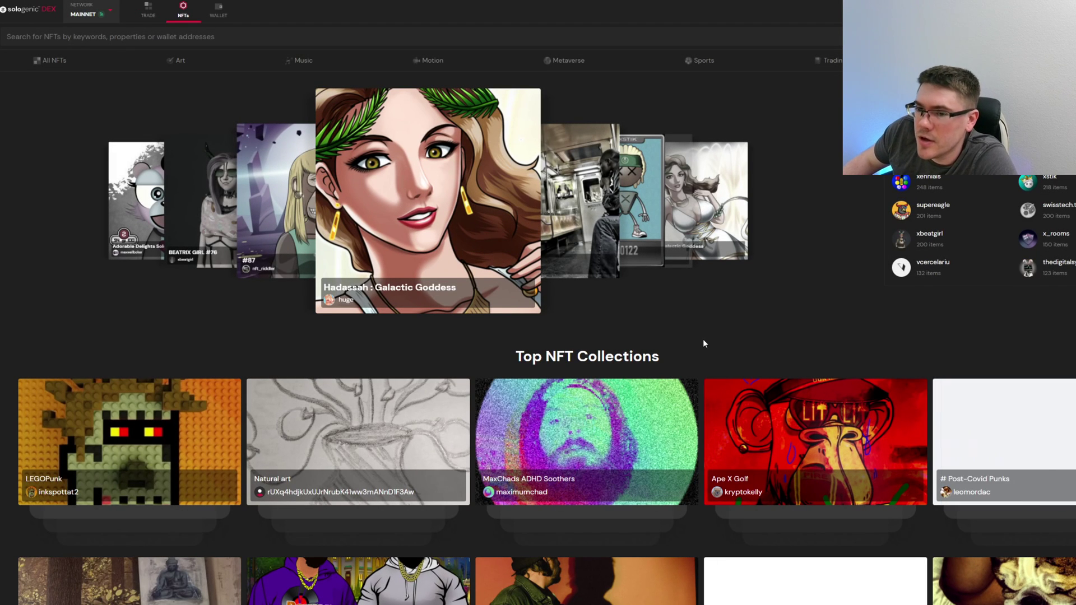
{"action": "scroll", "coordinate": [664, 331], "scroll_direction": "down", "scroll_amount": 7}
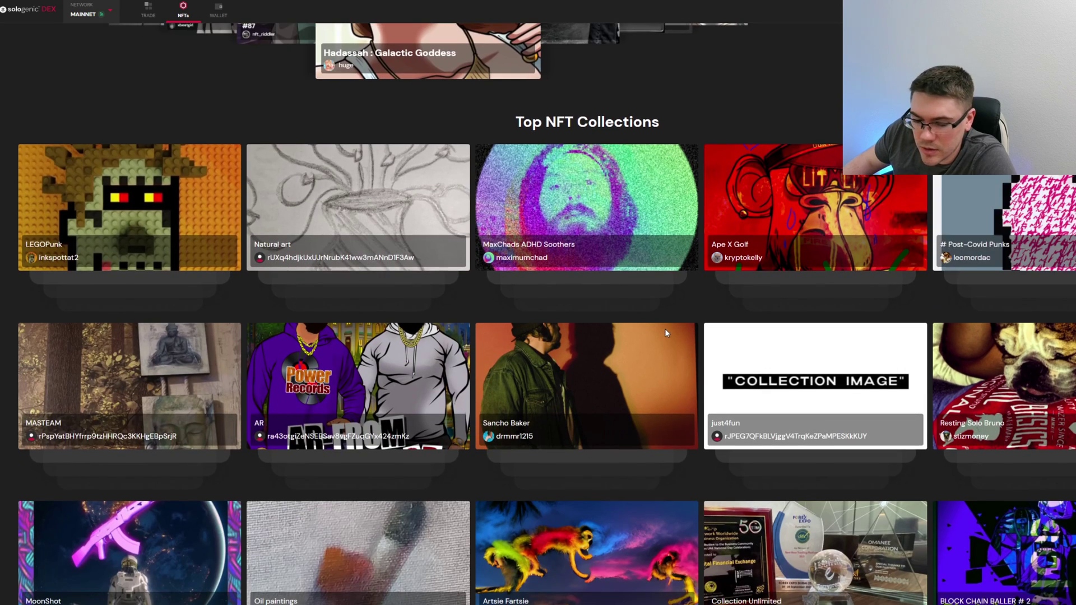
{"action": "scroll", "coordinate": [654, 351], "scroll_direction": "down", "scroll_amount": 5}
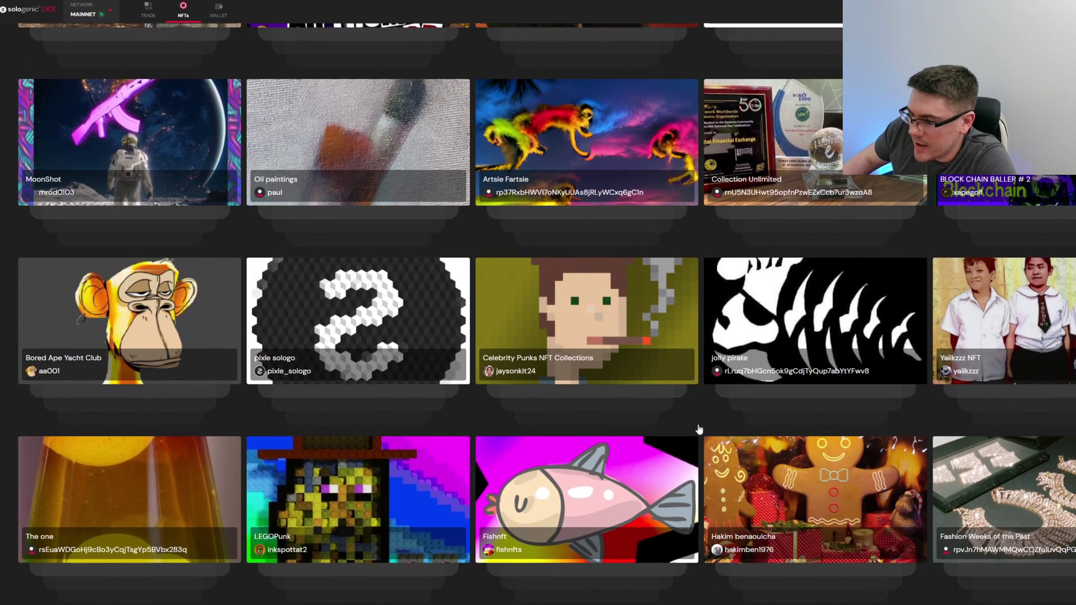
{"action": "scroll", "coordinate": [700, 427], "scroll_direction": "up", "scroll_amount": 8}
{"action": "scroll", "coordinate": [683, 387], "scroll_direction": "up", "scroll_amount": 4}
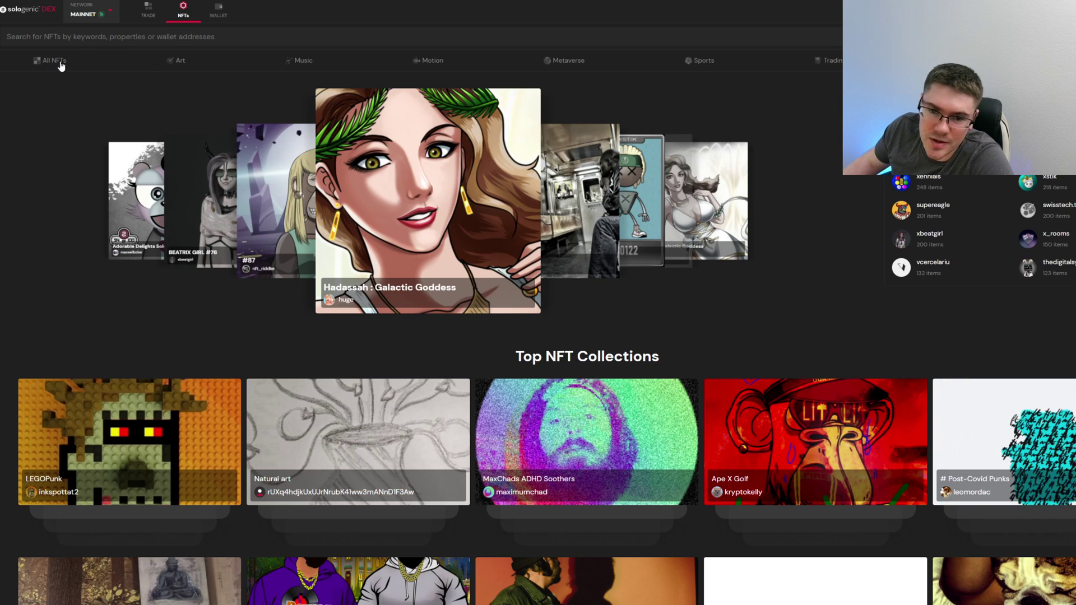
Step: Filter the marketplace to the Art category, 2,649 results, and scroll through the grid
{"action": "left_click", "coordinate": [177, 62]}
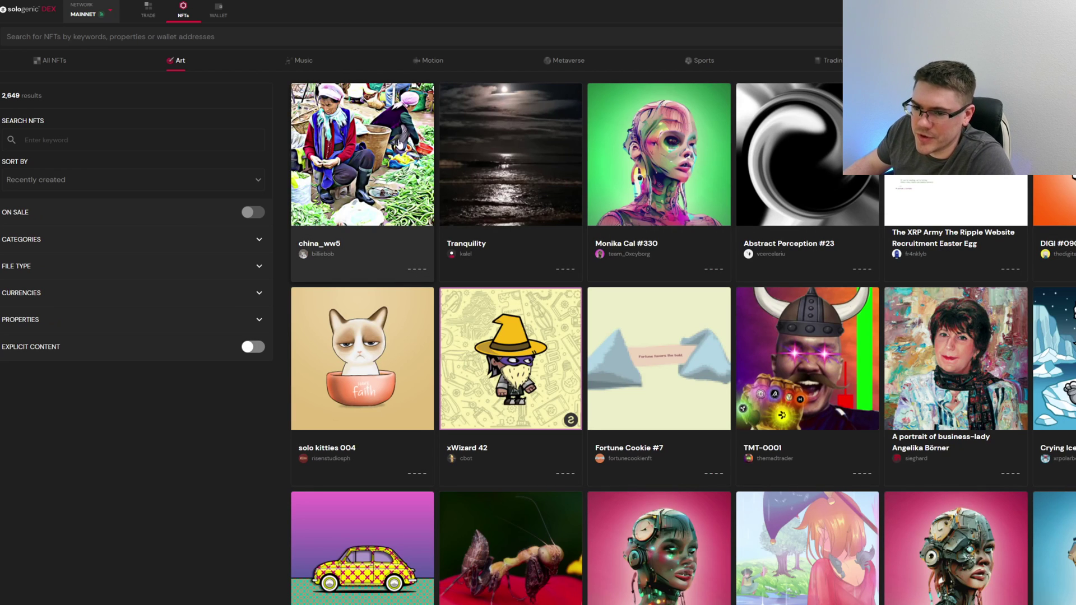
{"action": "scroll", "coordinate": [701, 195], "scroll_direction": "down", "scroll_amount": 5}
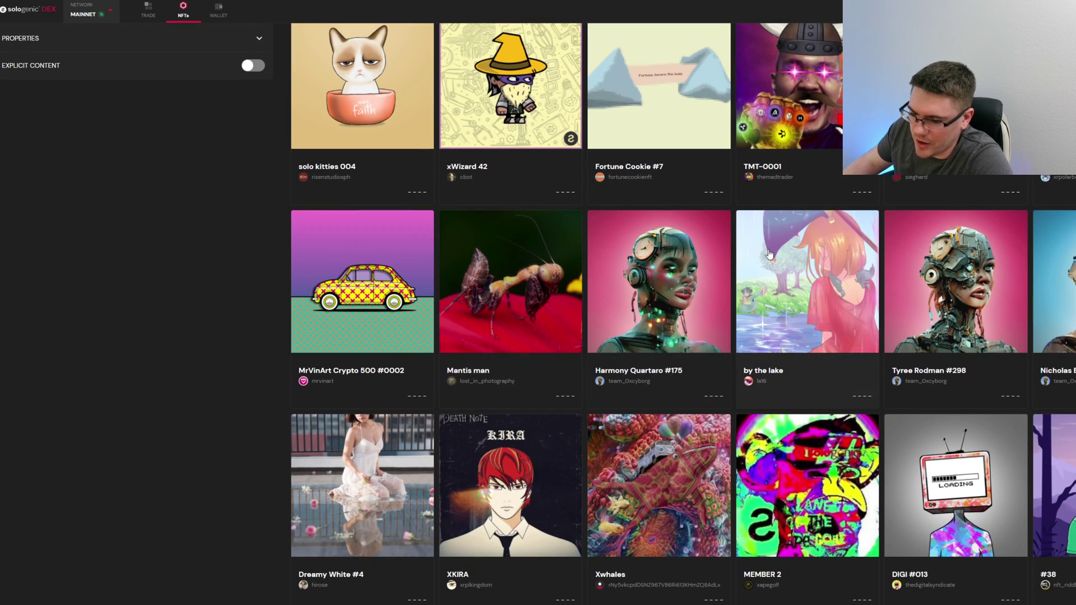
{"action": "scroll", "coordinate": [847, 301], "scroll_direction": "down", "scroll_amount": 2}
{"action": "scroll", "coordinate": [847, 301], "scroll_direction": "up", "scroll_amount": 6}
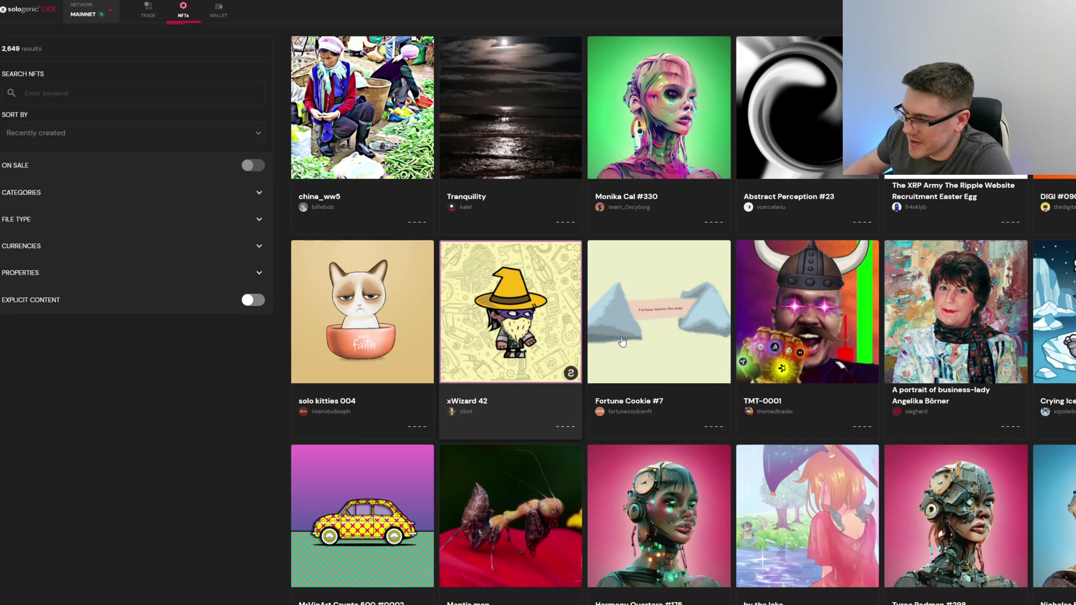
{"action": "scroll", "coordinate": [632, 341], "scroll_direction": "down", "scroll_amount": 10}
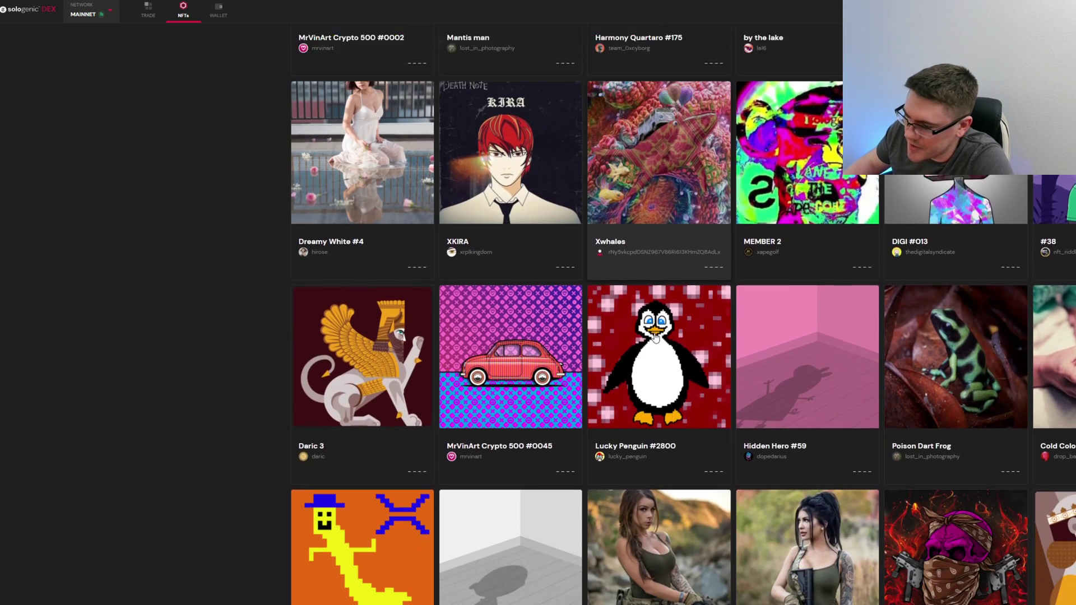
{"action": "scroll", "coordinate": [655, 337], "scroll_direction": "down", "scroll_amount": 7}
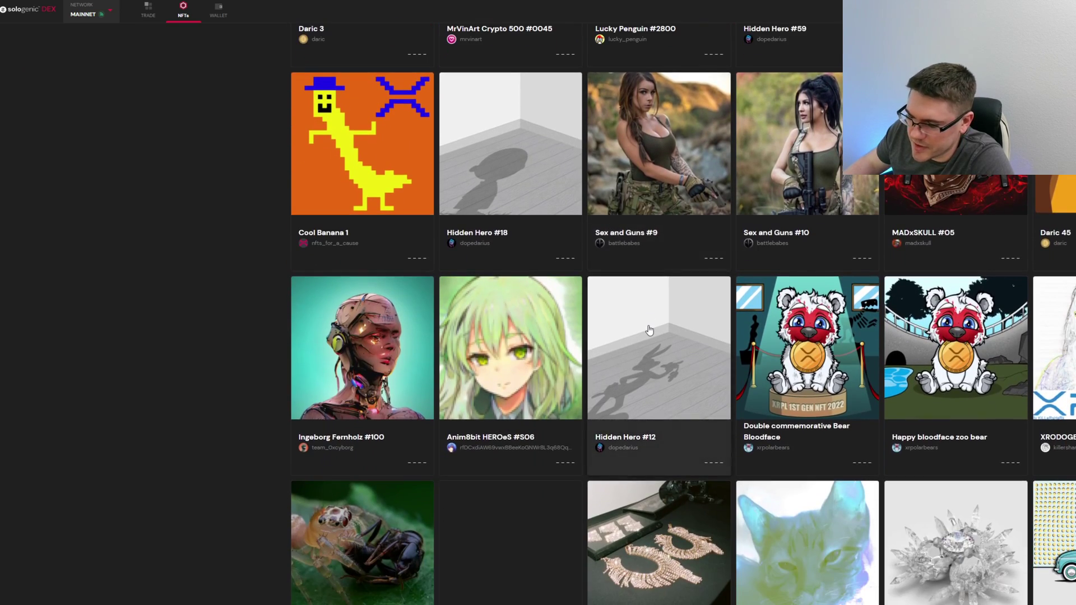
{"action": "scroll", "coordinate": [650, 330], "scroll_direction": "down", "scroll_amount": 5}
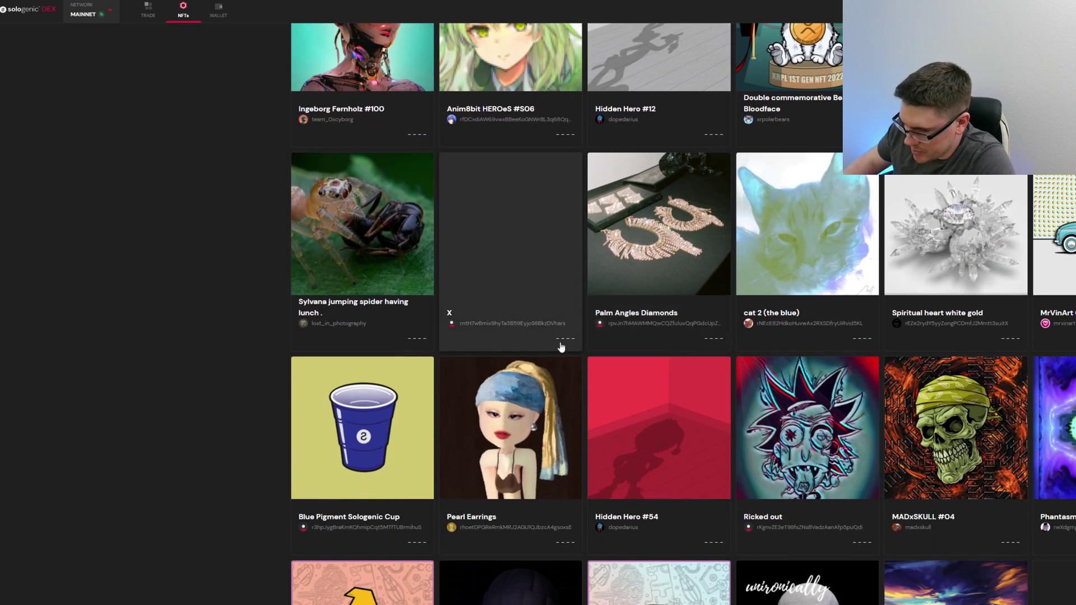
{"action": "scroll", "coordinate": [559, 347], "scroll_direction": "up", "scroll_amount": 20}
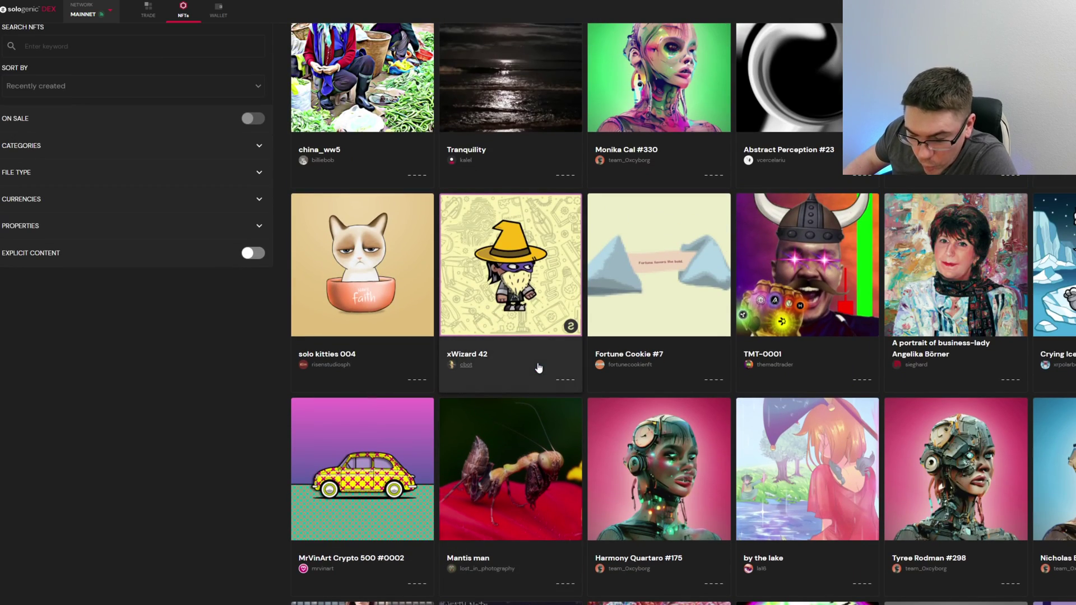
{"action": "scroll", "coordinate": [538, 367], "scroll_direction": "up", "scroll_amount": 2}
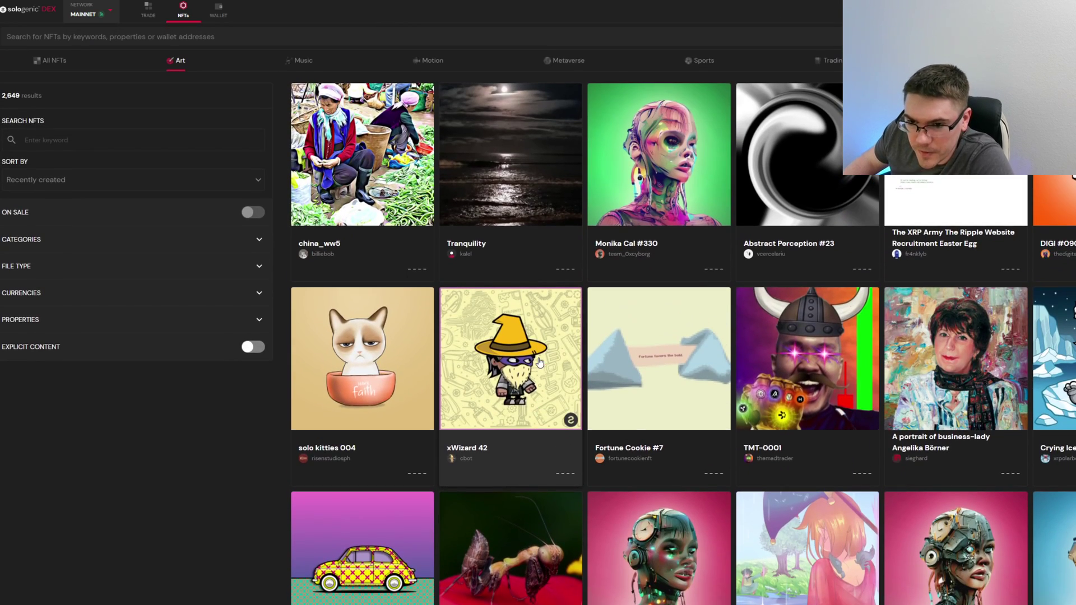
Step: Show the Music category's 62 NFTs and look at the Monster NFT's details
{"action": "left_click", "coordinate": [297, 62]}
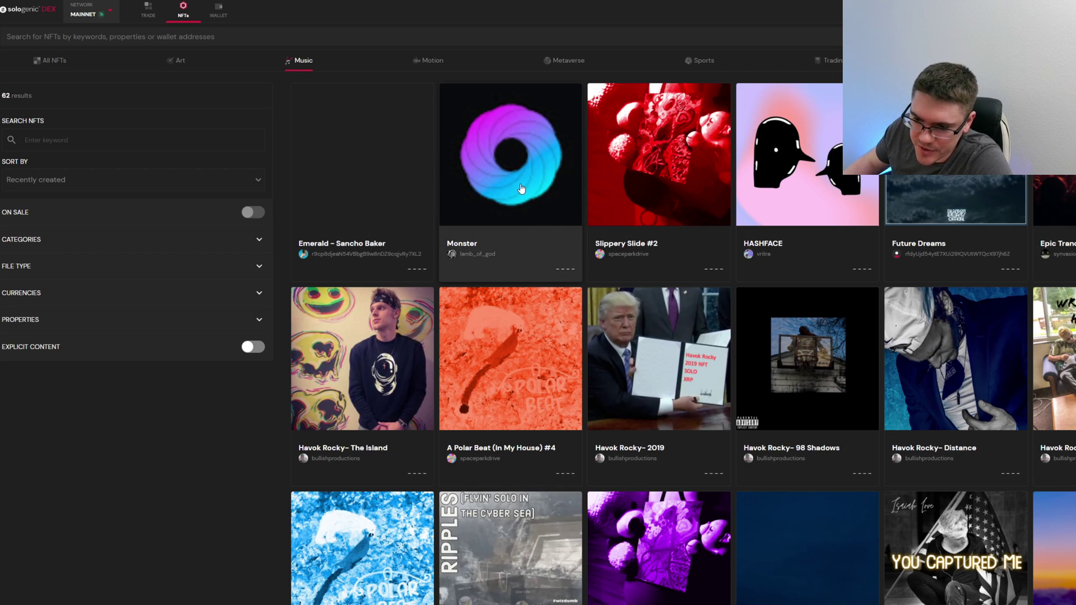
{"action": "left_click", "coordinate": [485, 202]}
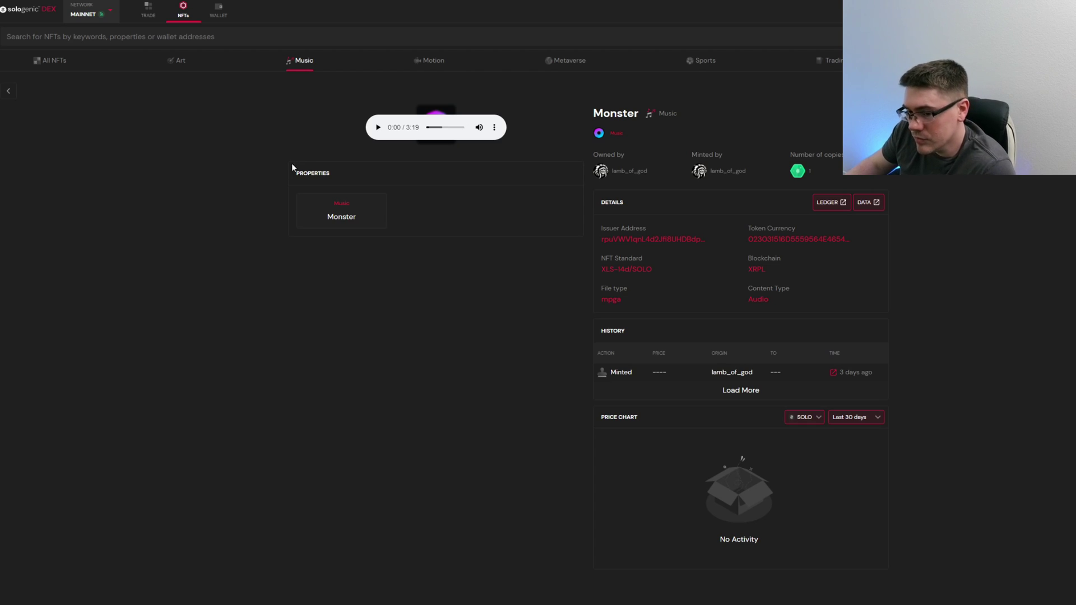
{"action": "key", "text": "alt+Left"}
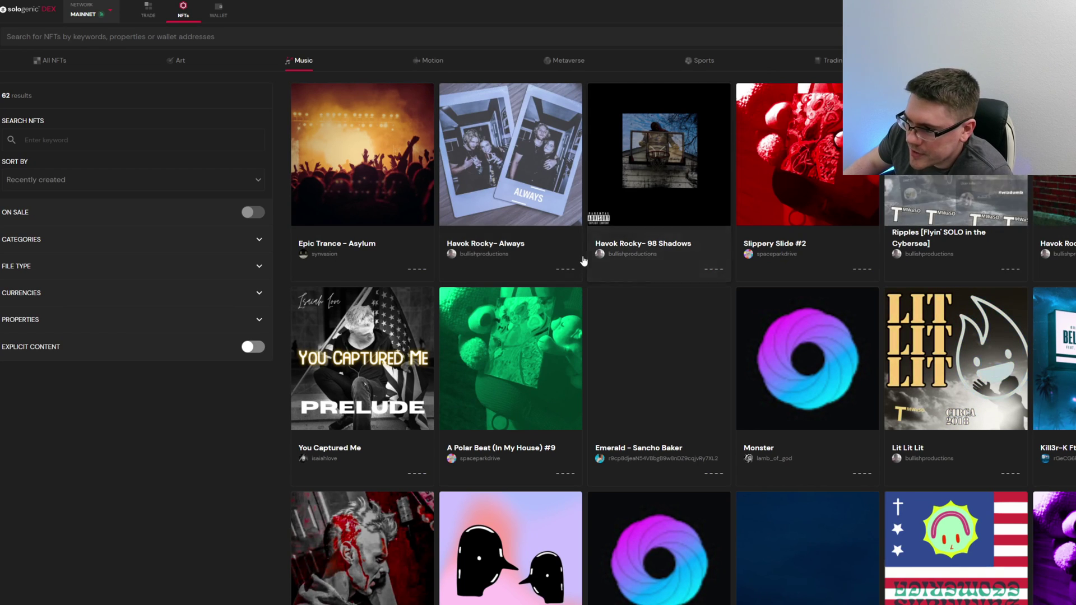
{"action": "scroll", "coordinate": [577, 262], "scroll_direction": "down", "scroll_amount": 5}
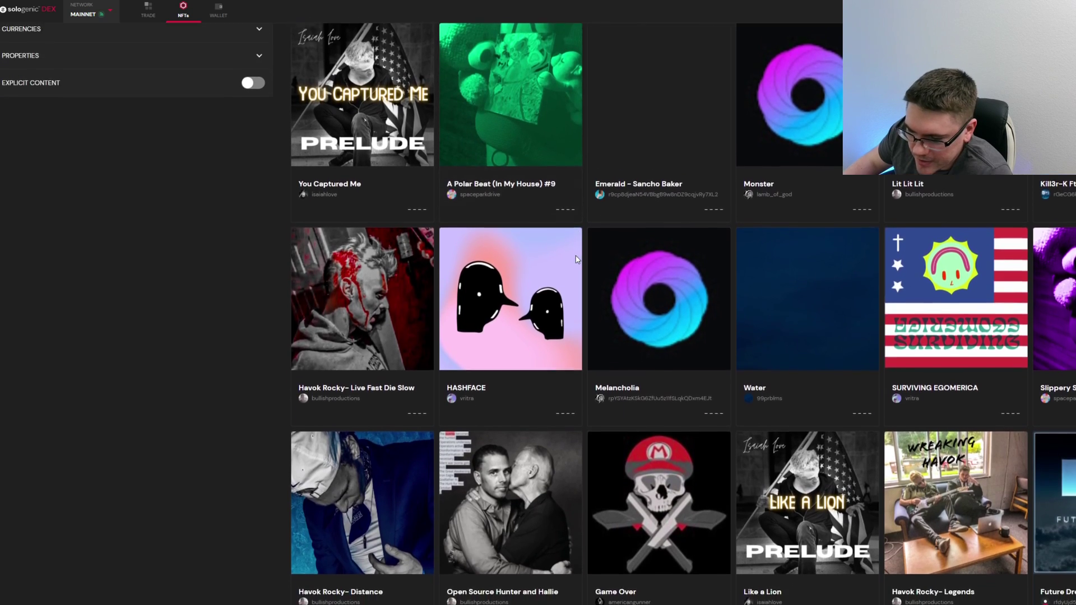
{"action": "scroll", "coordinate": [577, 260], "scroll_direction": "down", "scroll_amount": 4}
Step: View the Open Source Hunter and Hallie NFT, pause its audio, then browse the Music grid
{"action": "left_click", "coordinate": [501, 264]}
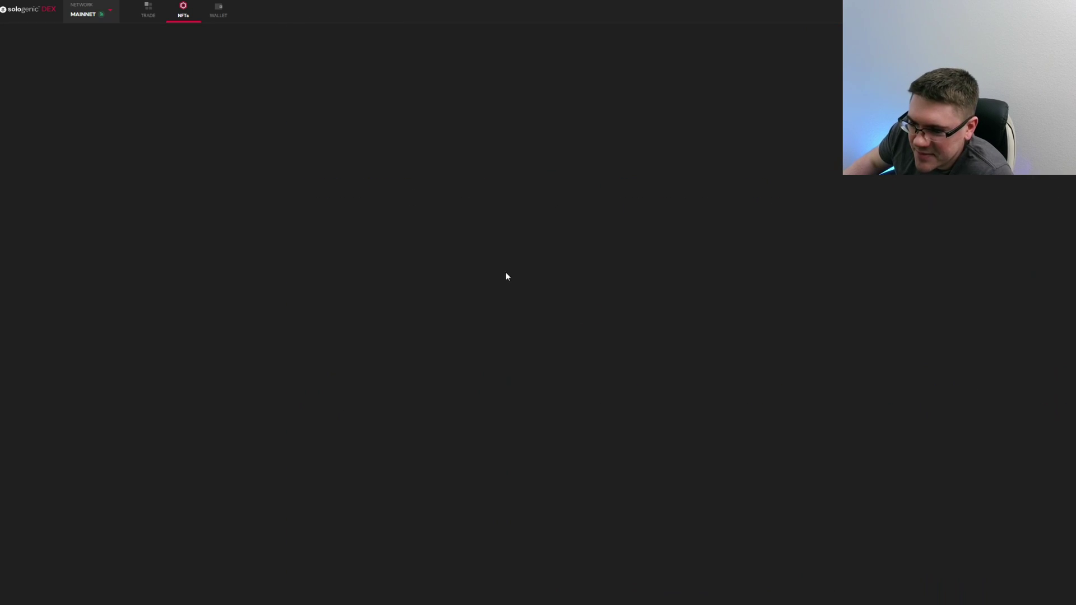
{"action": "left_click", "coordinate": [378, 191]}
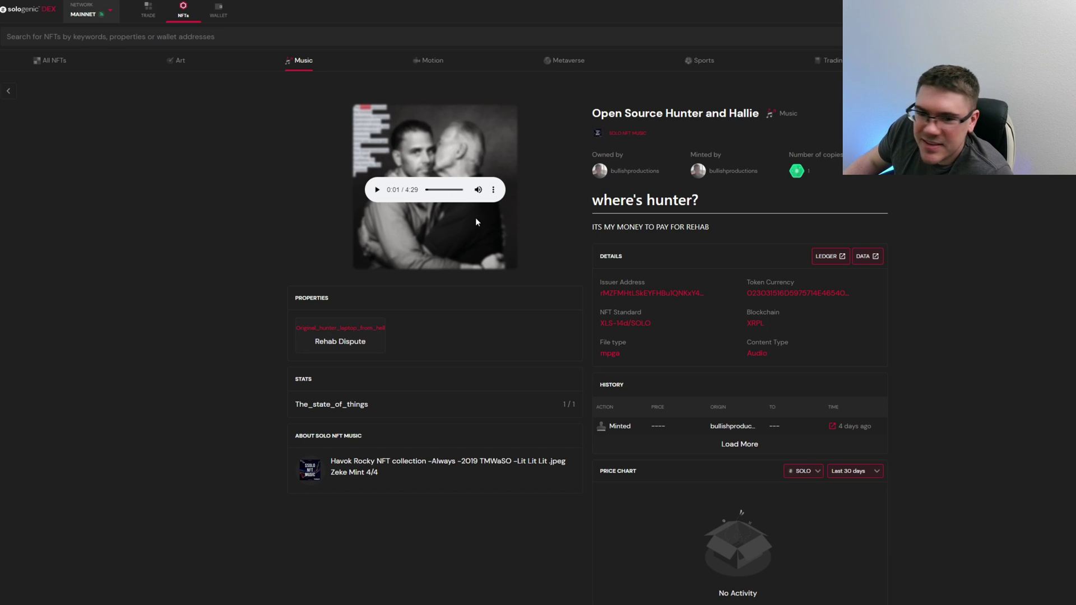
{"action": "key", "text": "alt+Left"}
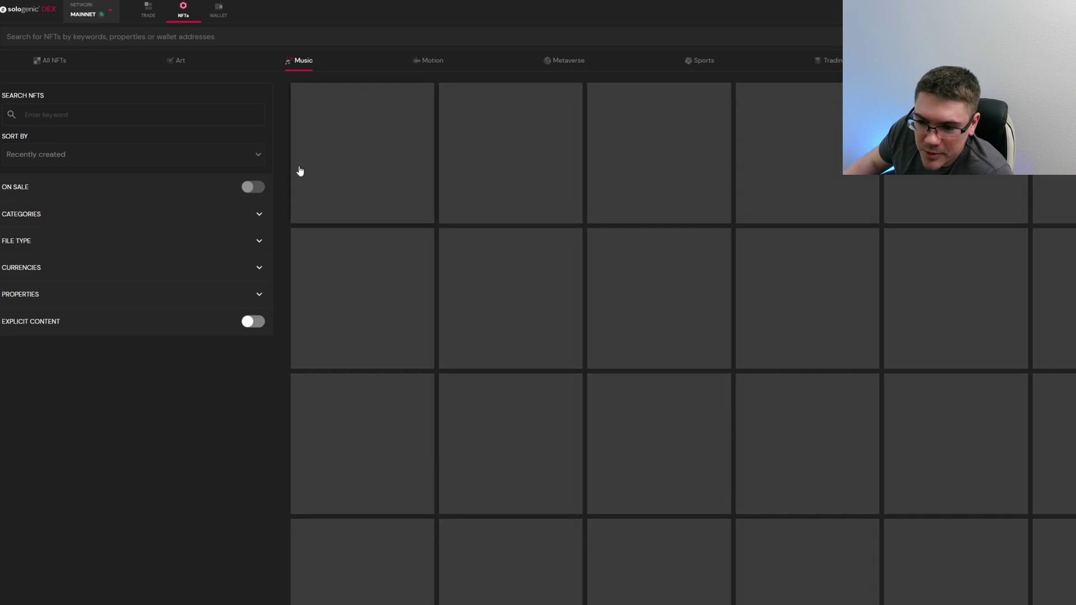
{"action": "scroll", "coordinate": [673, 312], "scroll_direction": "down", "scroll_amount": 3}
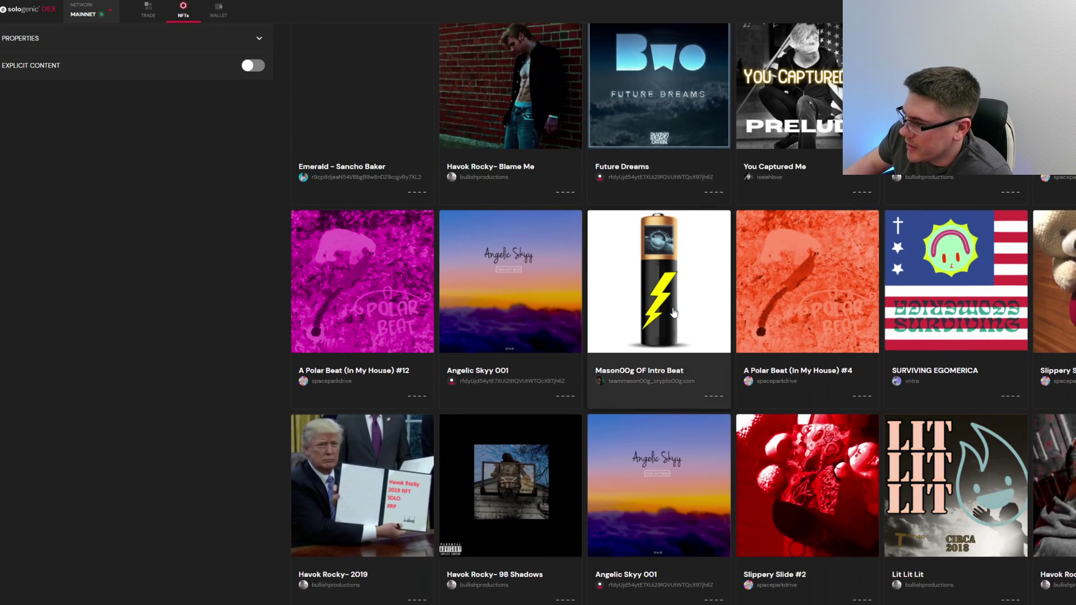
{"action": "scroll", "coordinate": [672, 312], "scroll_direction": "down", "scroll_amount": 3}
{"action": "scroll", "coordinate": [664, 319], "scroll_direction": "down", "scroll_amount": 3}
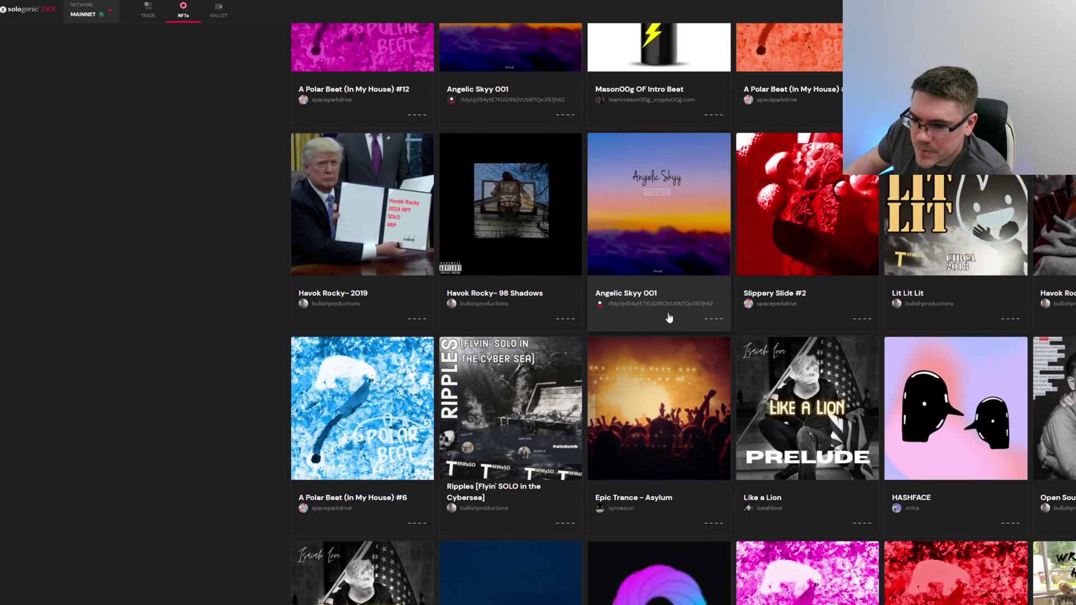
{"action": "scroll", "coordinate": [664, 320], "scroll_direction": "up", "scroll_amount": 10}
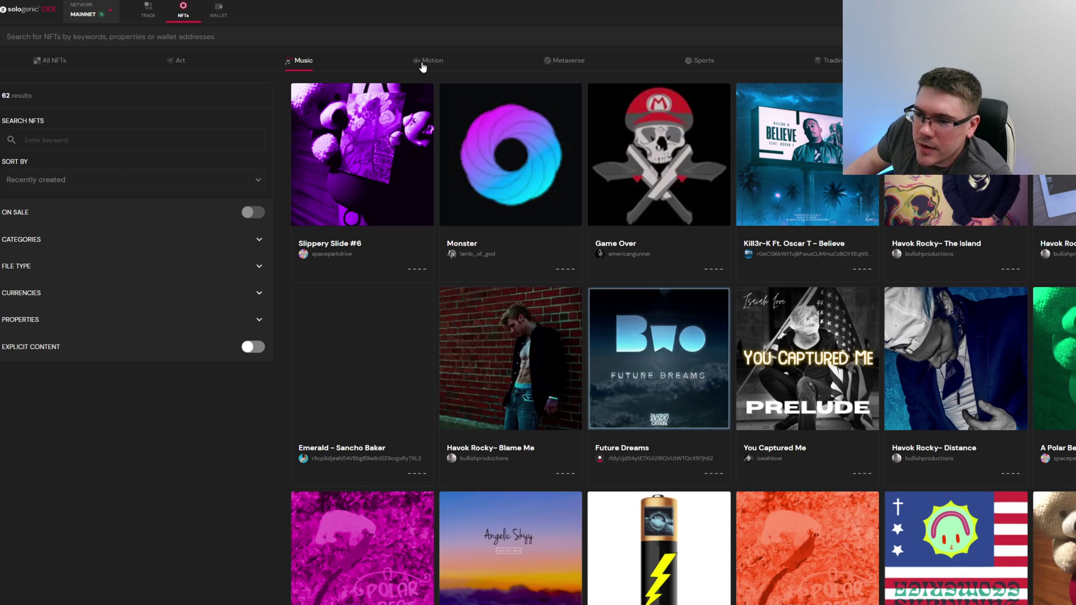
Step: Show the Motion category's 57 NFTs and scroll through them
{"action": "left_click", "coordinate": [421, 64]}
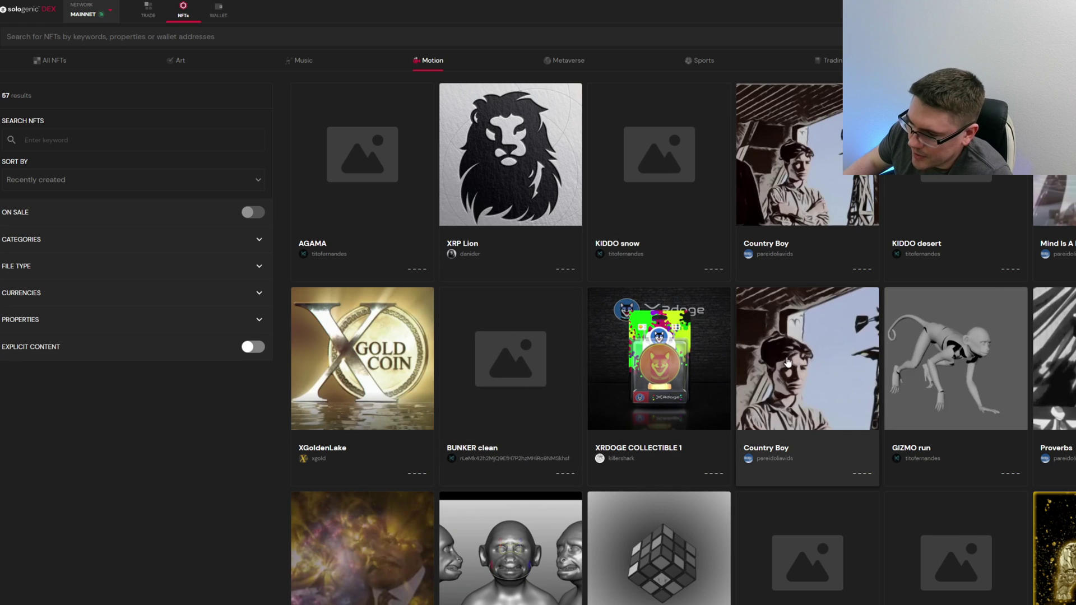
{"action": "scroll", "coordinate": [793, 357], "scroll_direction": "down", "scroll_amount": 3}
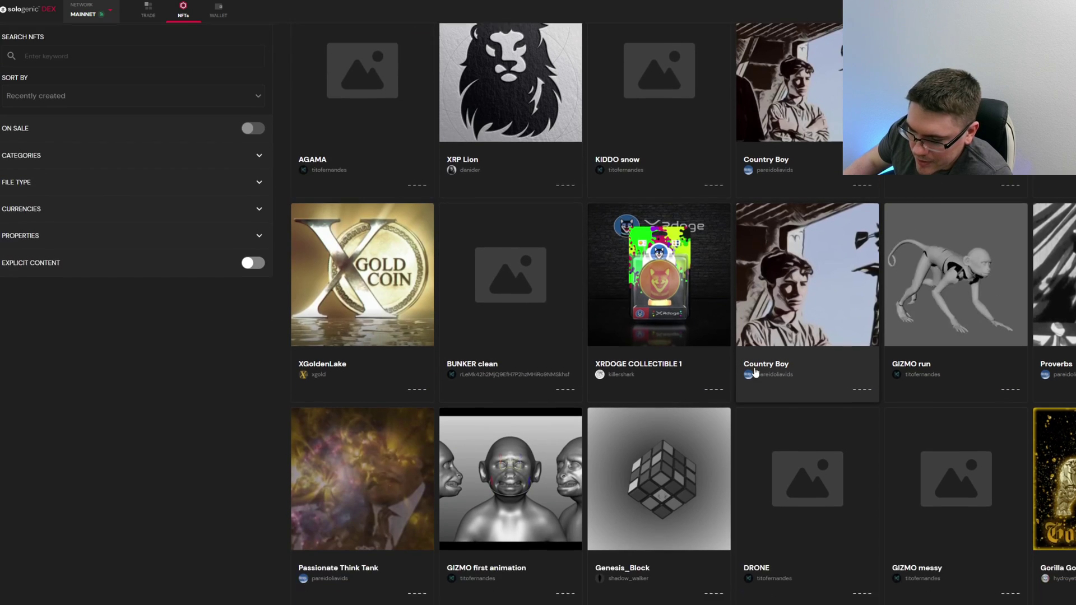
{"action": "scroll", "coordinate": [647, 348], "scroll_direction": "down", "scroll_amount": 4}
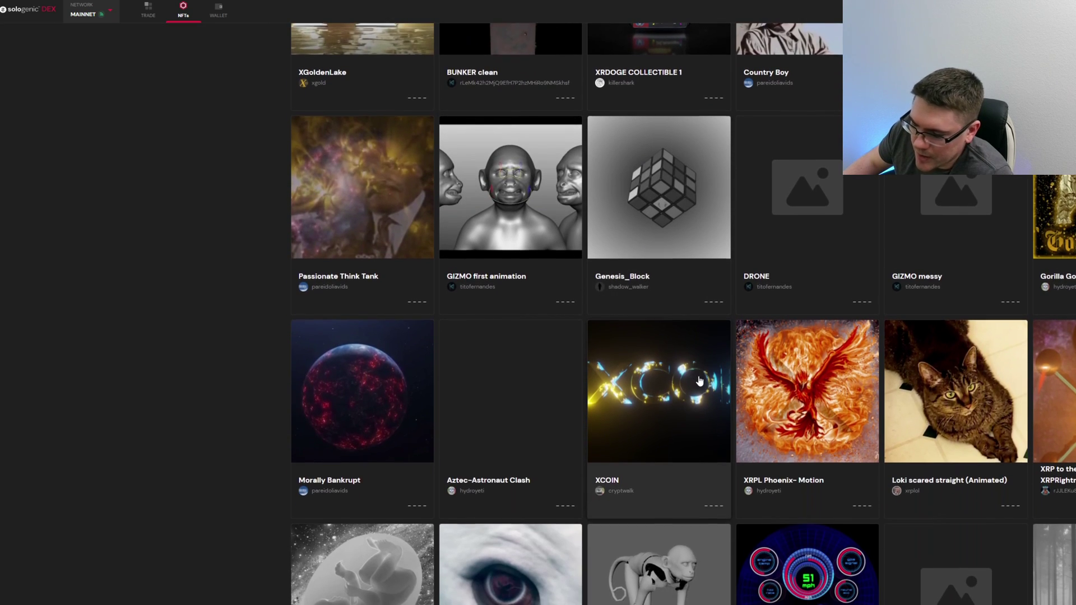
{"action": "scroll", "coordinate": [705, 356], "scroll_direction": "down", "scroll_amount": 4}
{"action": "scroll", "coordinate": [695, 381], "scroll_direction": "up", "scroll_amount": 10}
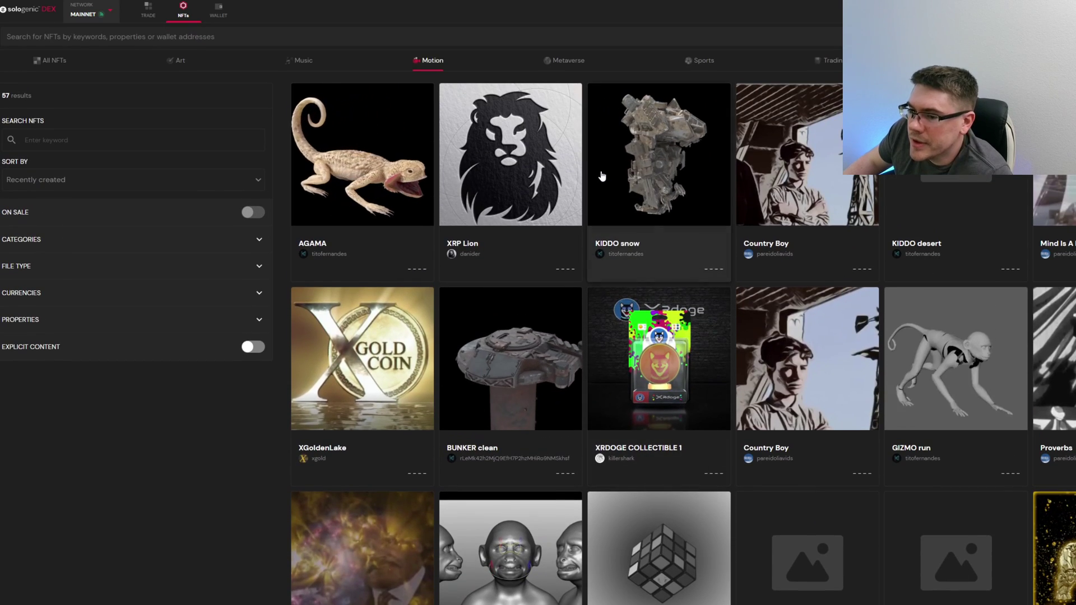
Step: Switch the listings to the Metaverse category's 221 NFTs
{"action": "left_click", "coordinate": [566, 61]}
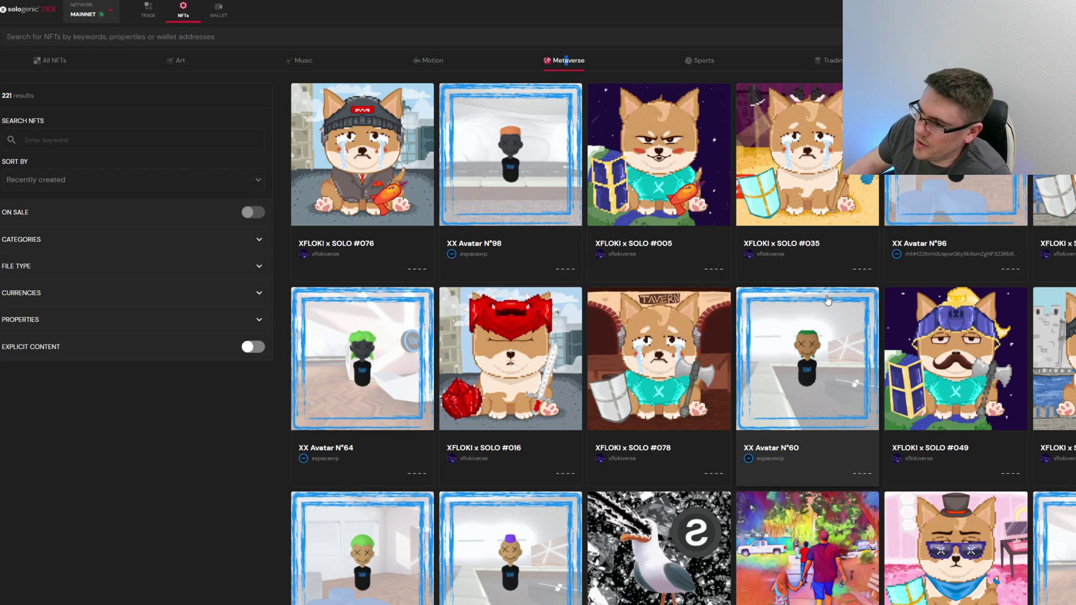
{"action": "scroll", "coordinate": [514, 329], "scroll_direction": "down", "scroll_amount": 4}
{"action": "scroll", "coordinate": [515, 330], "scroll_direction": "up", "scroll_amount": 4}
Step: Browse the Sports category's 34 NFTs, then the Trading Cards category
{"action": "left_click", "coordinate": [700, 63]}
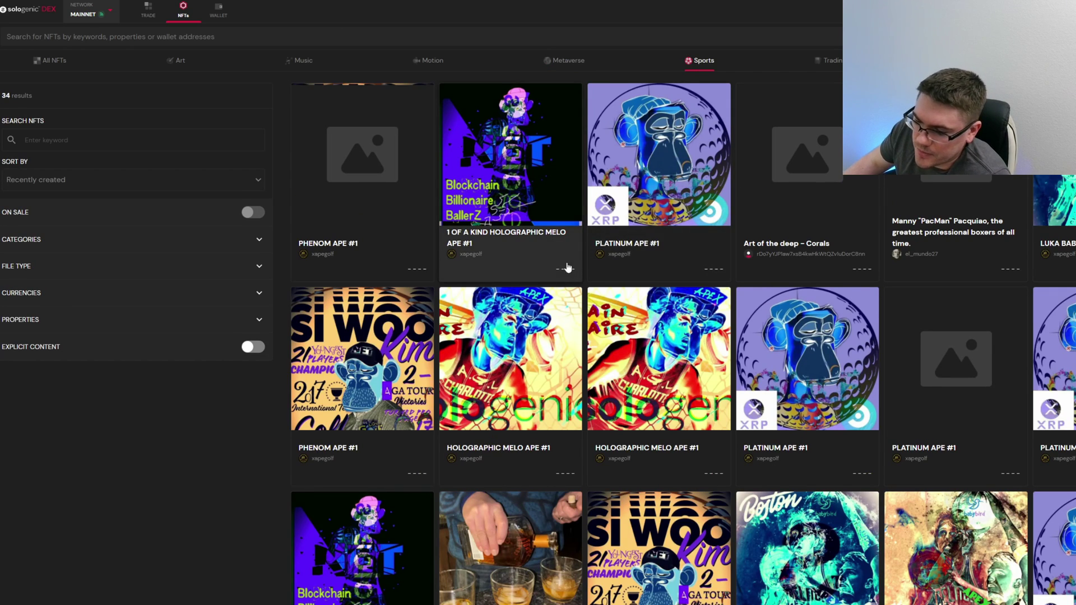
{"action": "scroll", "coordinate": [565, 269], "scroll_direction": "down", "scroll_amount": 8}
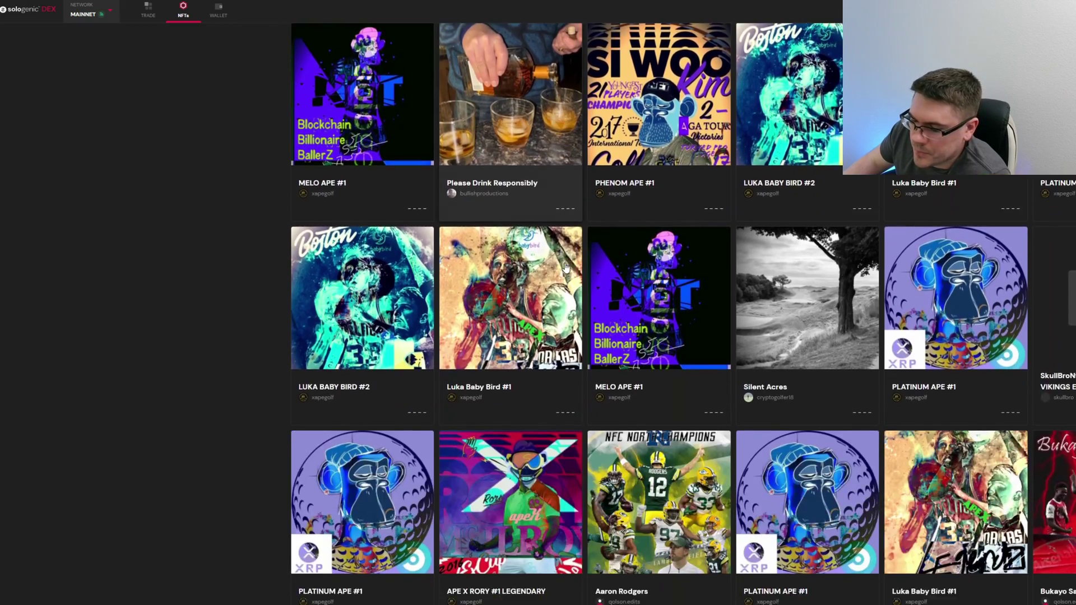
{"action": "scroll", "coordinate": [565, 268], "scroll_direction": "up", "scroll_amount": 8}
{"action": "left_click", "coordinate": [829, 60]}
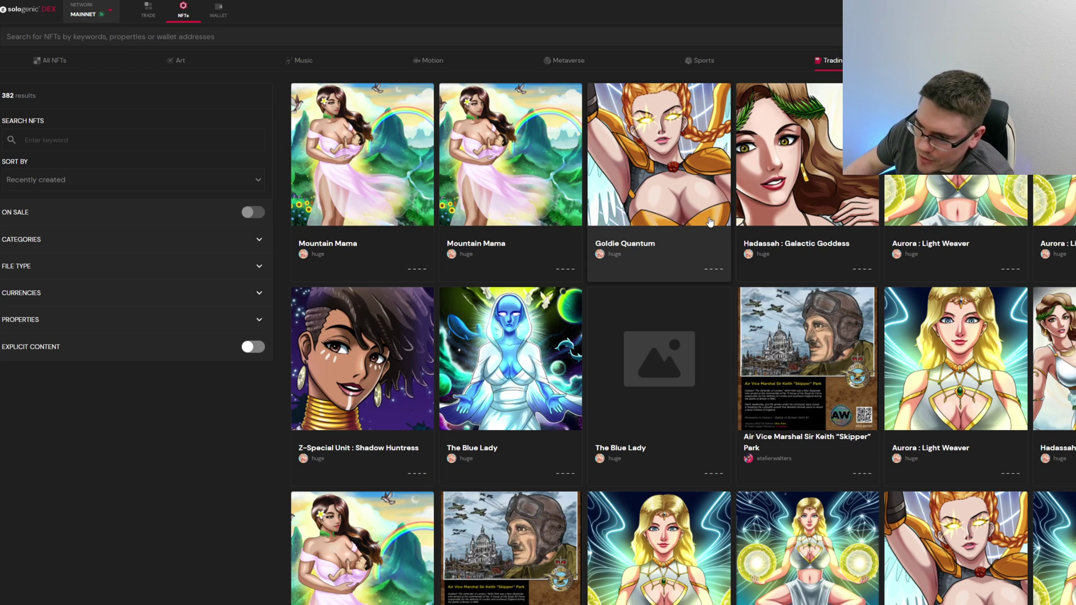
{"action": "scroll", "coordinate": [746, 221], "scroll_direction": "down", "scroll_amount": 3}
{"action": "scroll", "coordinate": [747, 222], "scroll_direction": "down", "scroll_amount": 3}
{"action": "scroll", "coordinate": [727, 244], "scroll_direction": "up", "scroll_amount": 6}
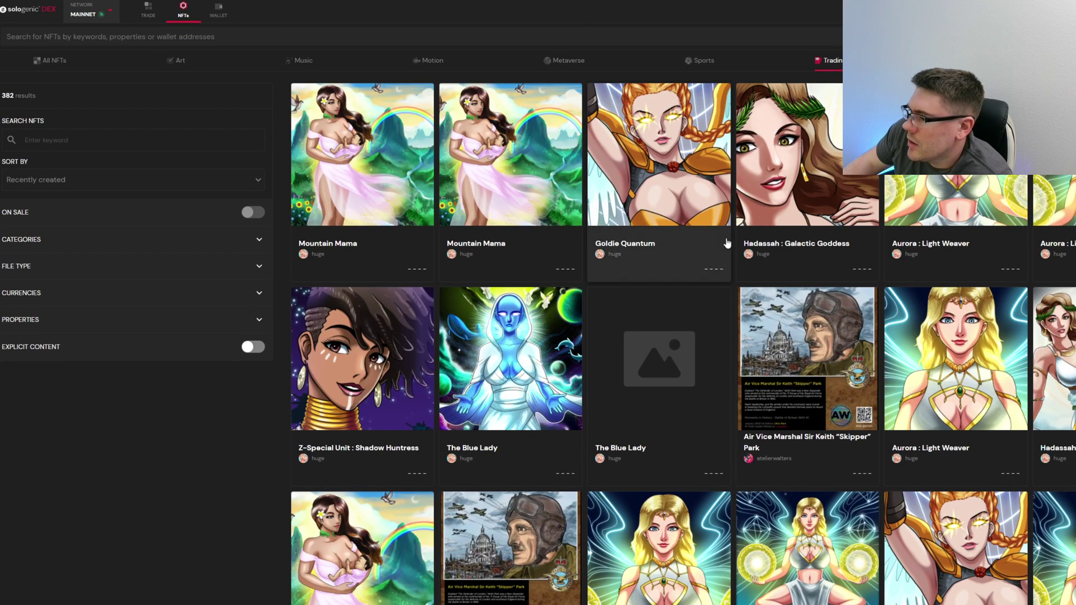
Step: Clear the Trading Cards filter and scroll through all NFTs
{"action": "left_click", "coordinate": [832, 60]}
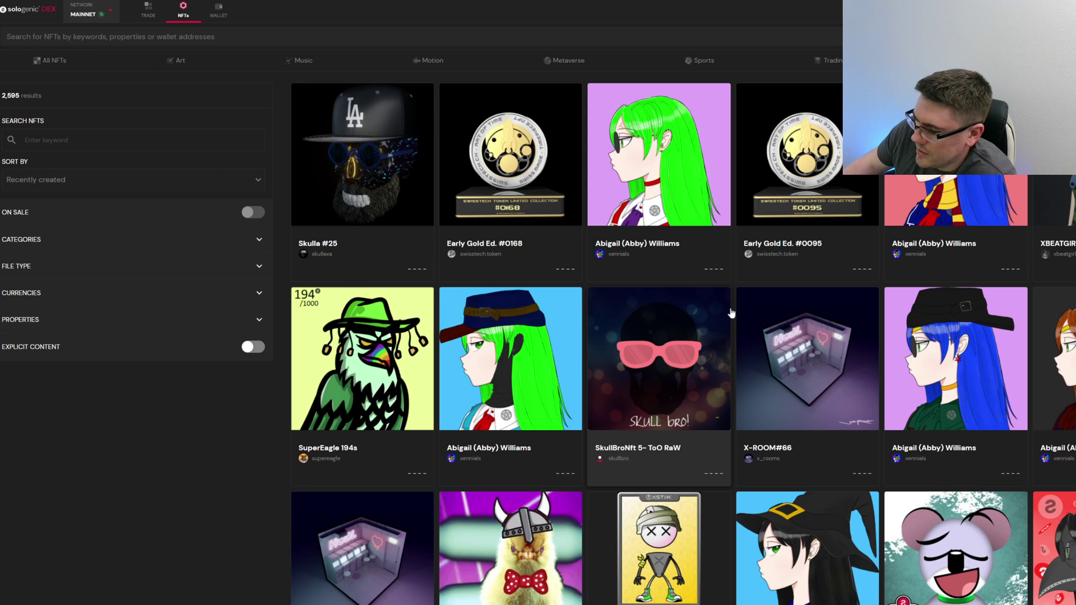
{"action": "scroll", "coordinate": [725, 310], "scroll_direction": "down", "scroll_amount": 3}
{"action": "scroll", "coordinate": [729, 317], "scroll_direction": "down", "scroll_amount": 8}
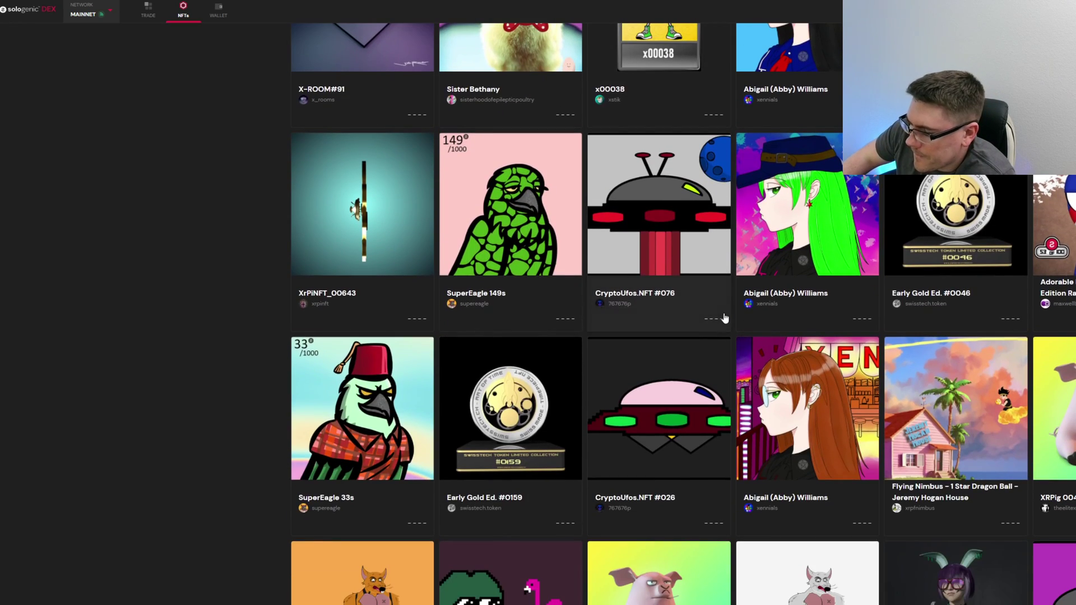
{"action": "scroll", "coordinate": [729, 325], "scroll_direction": "down", "scroll_amount": 6}
{"action": "scroll", "coordinate": [722, 327], "scroll_direction": "up", "scroll_amount": 15}
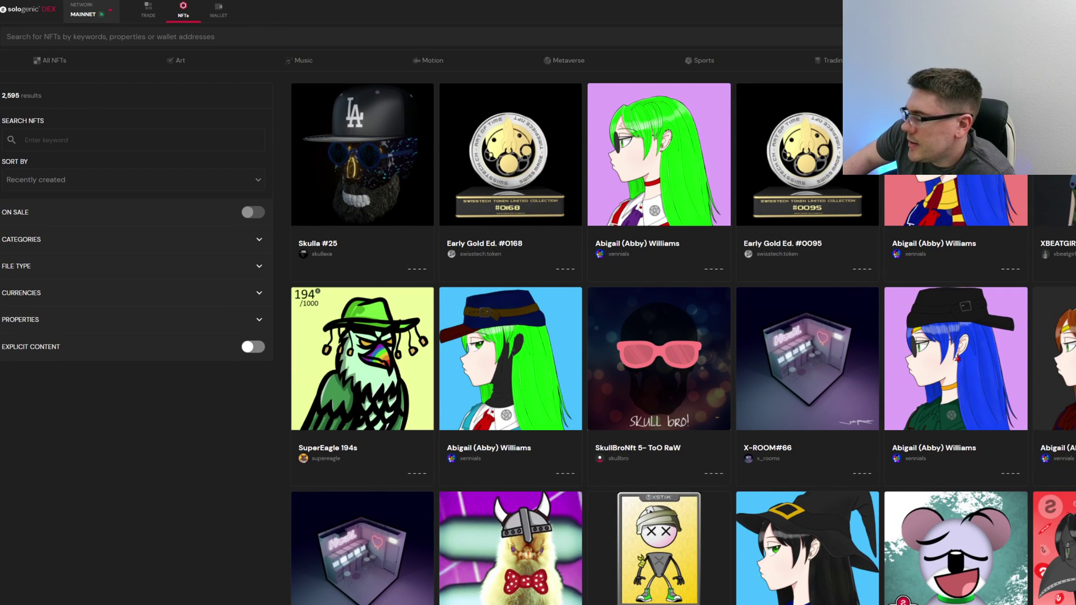
Step: Switch to another category with 94 NFTs, including Carrot Top, Optimus and Iris
{"action": "left_click", "coordinate": [760, 259]}
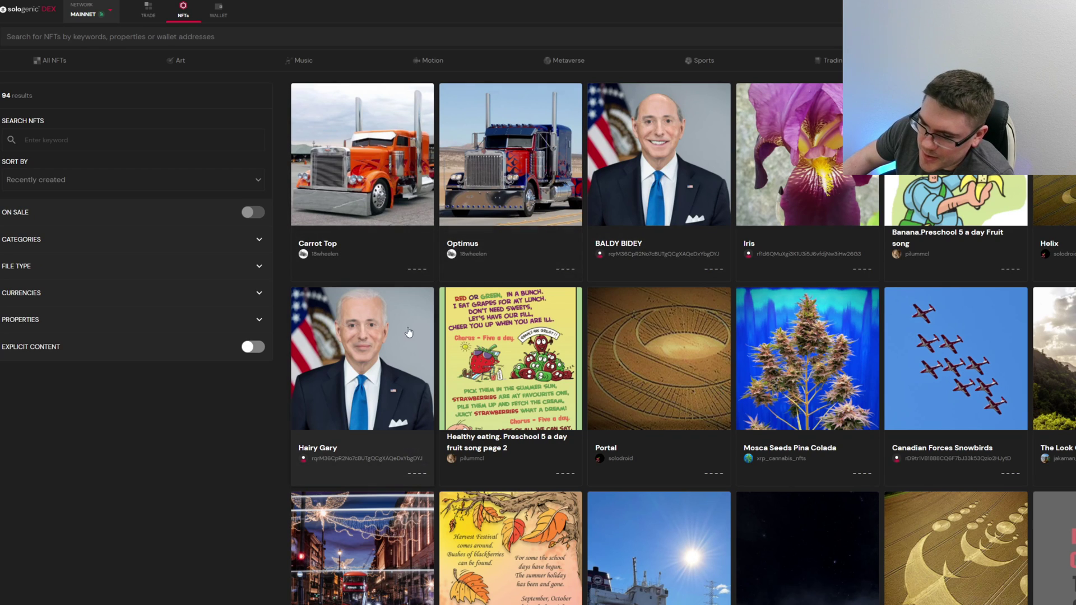
{"action": "scroll", "coordinate": [548, 279], "scroll_direction": "down", "scroll_amount": 2}
{"action": "scroll", "coordinate": [548, 278], "scroll_direction": "down", "scroll_amount": 2}
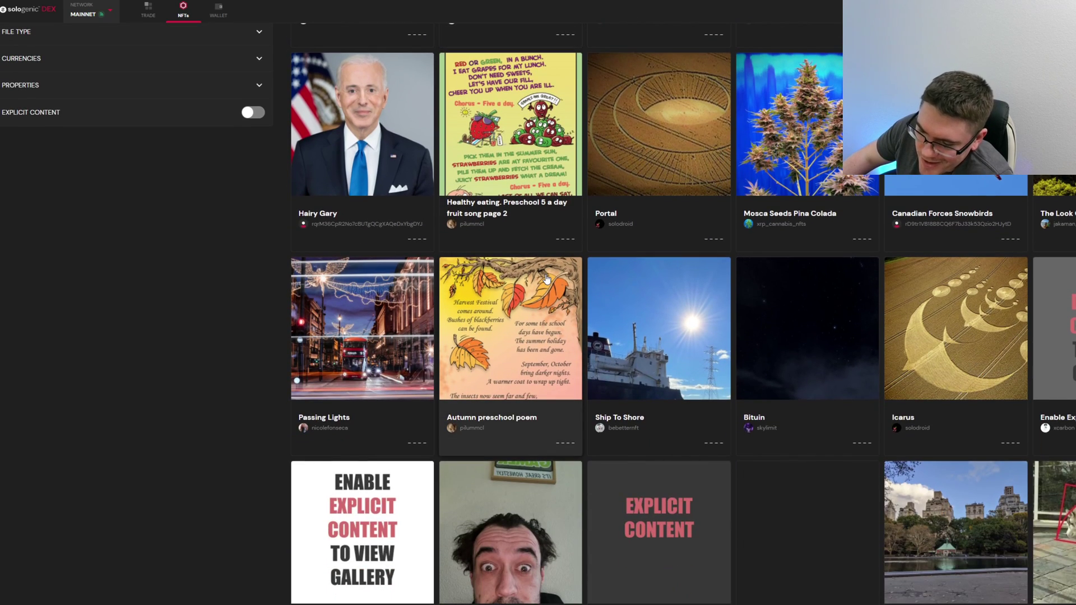
{"action": "scroll", "coordinate": [529, 286], "scroll_direction": "down", "scroll_amount": 5}
{"action": "scroll", "coordinate": [536, 287], "scroll_direction": "down", "scroll_amount": 3}
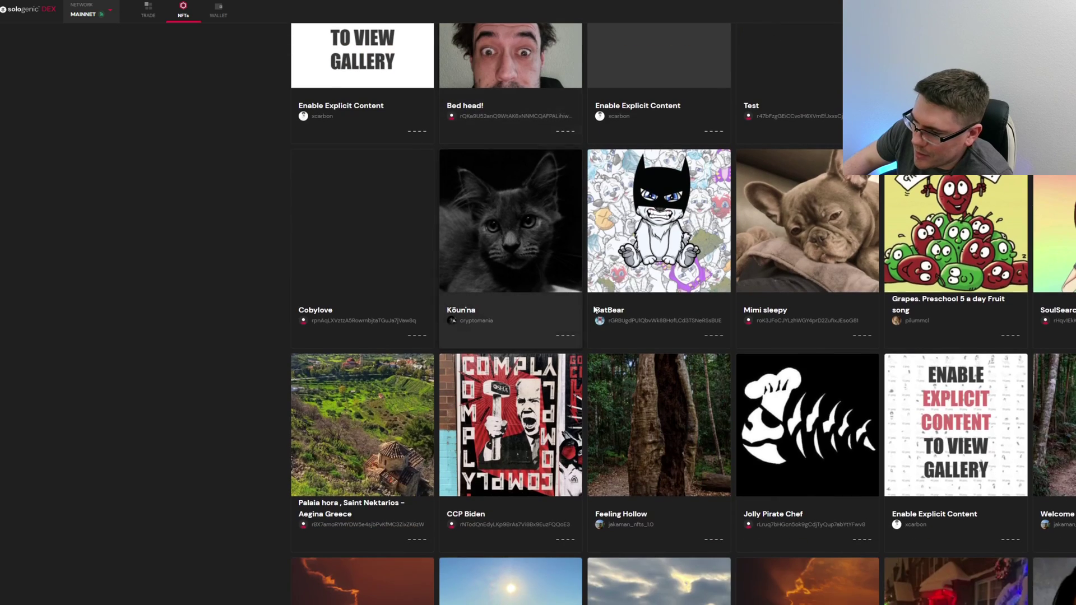
{"action": "scroll", "coordinate": [598, 310], "scroll_direction": "down", "scroll_amount": 5}
{"action": "scroll", "coordinate": [546, 350], "scroll_direction": "up", "scroll_amount": 4}
{"action": "scroll", "coordinate": [546, 350], "scroll_direction": "up", "scroll_amount": 12}
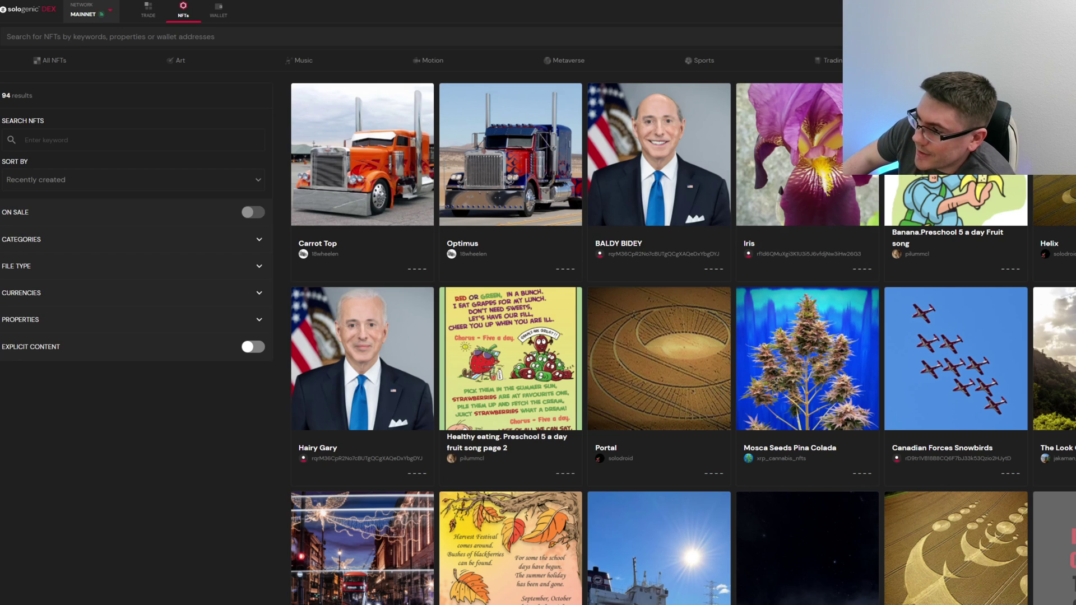
Step: Start a new collection and enter 'Grumpy Dog Collection' as its name
{"action": "left_click", "coordinate": [1008, 13]}
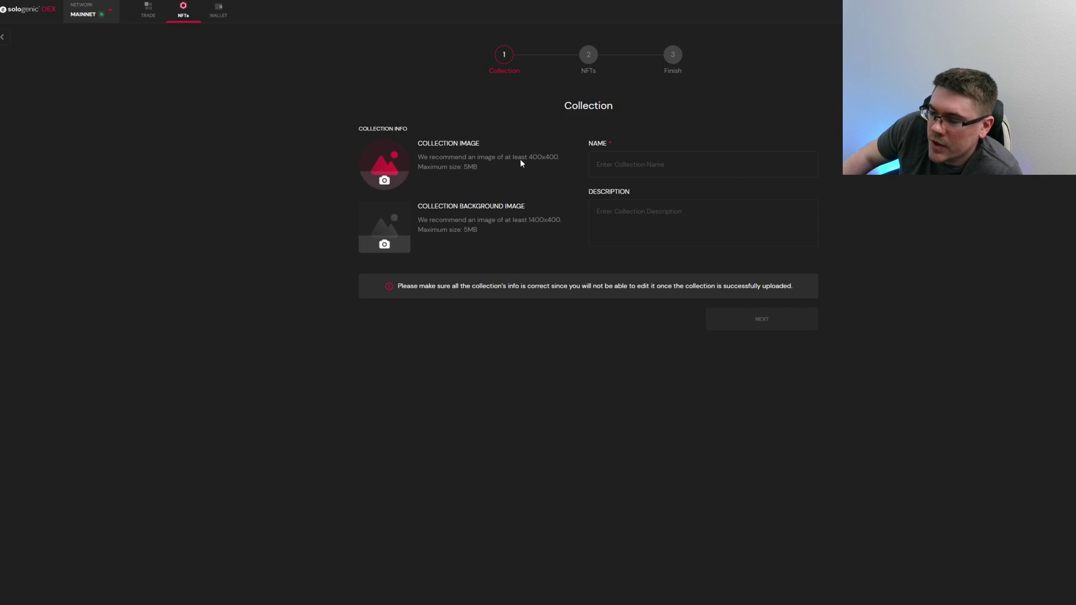
{"action": "left_click", "coordinate": [634, 165]}
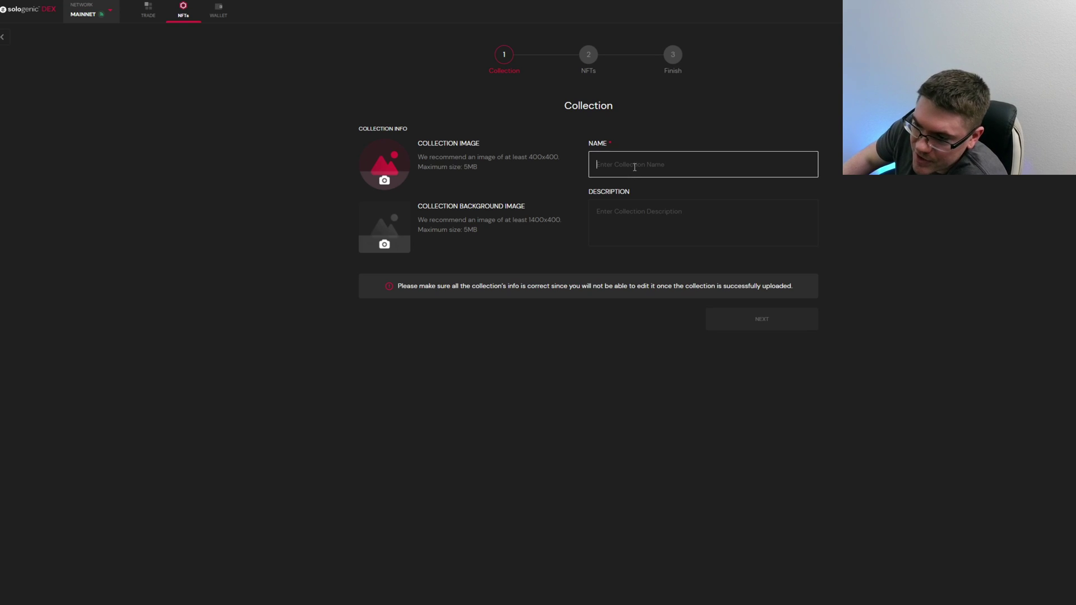
{"action": "left_click", "coordinate": [556, 124]}
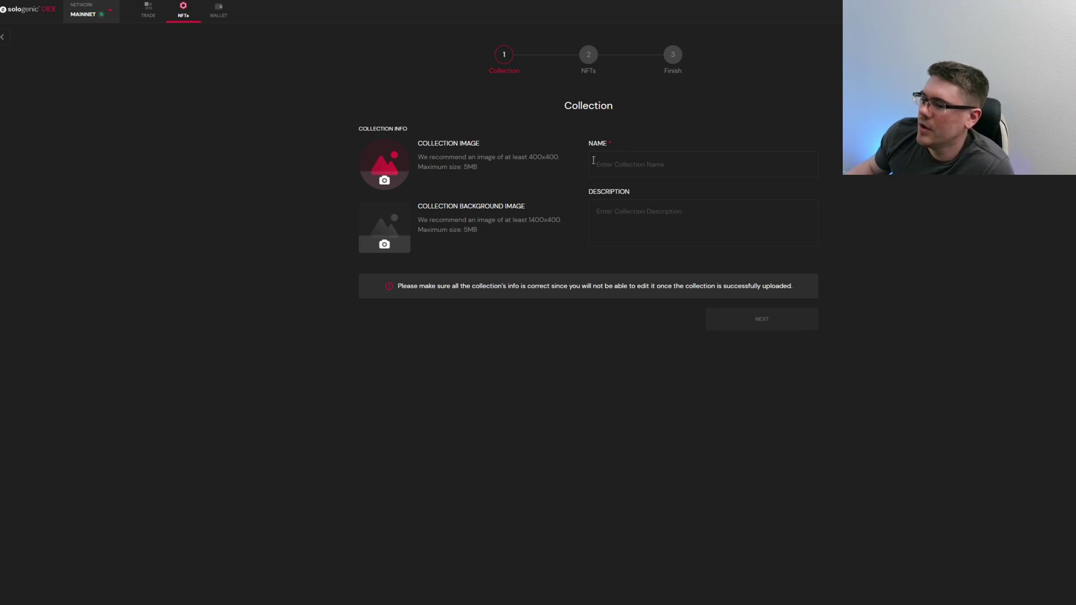
{"action": "left_click", "coordinate": [622, 166]}
{"action": "type", "text": "Grumpy Do"}
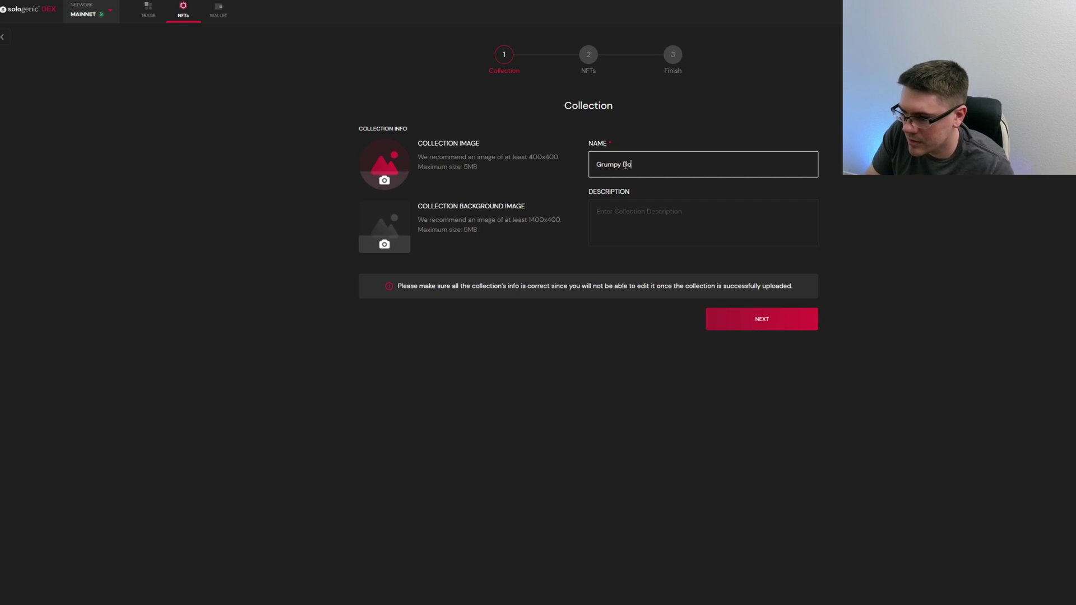
{"action": "type", "text": "g Collection"}
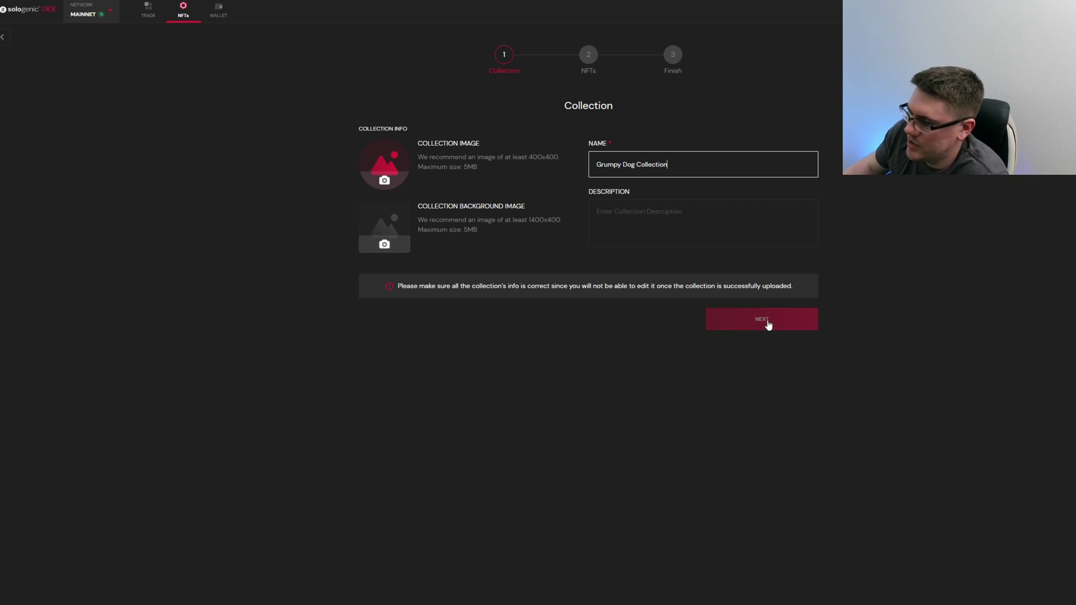
Step: Advance to the NFTs step and finish, bringing up the Burn SOLO prompt of 3 SOLO per mint
{"action": "left_click", "coordinate": [762, 324]}
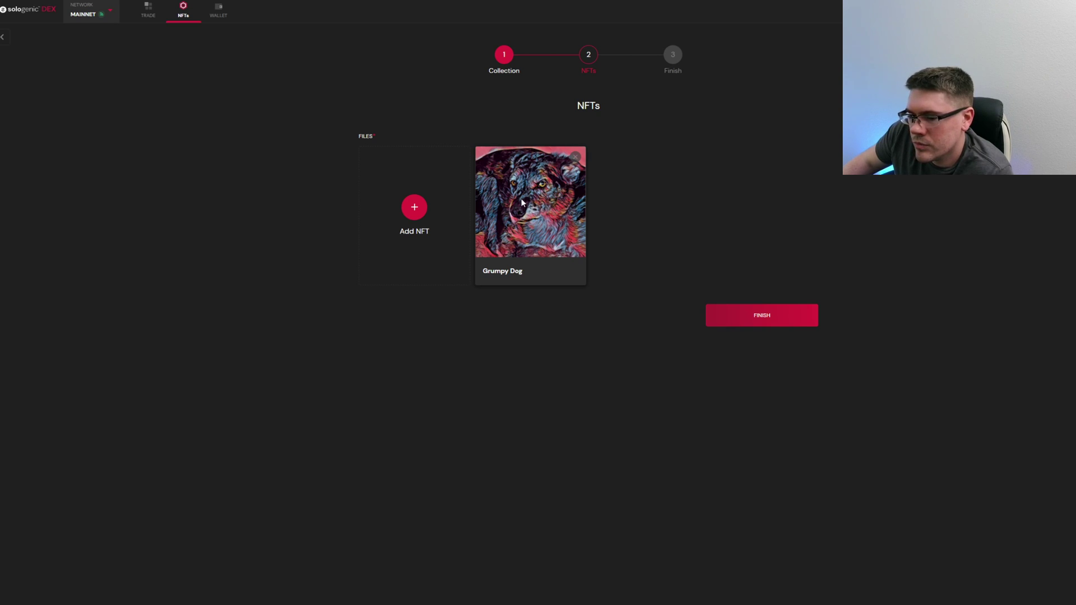
{"action": "left_click", "coordinate": [415, 207]}
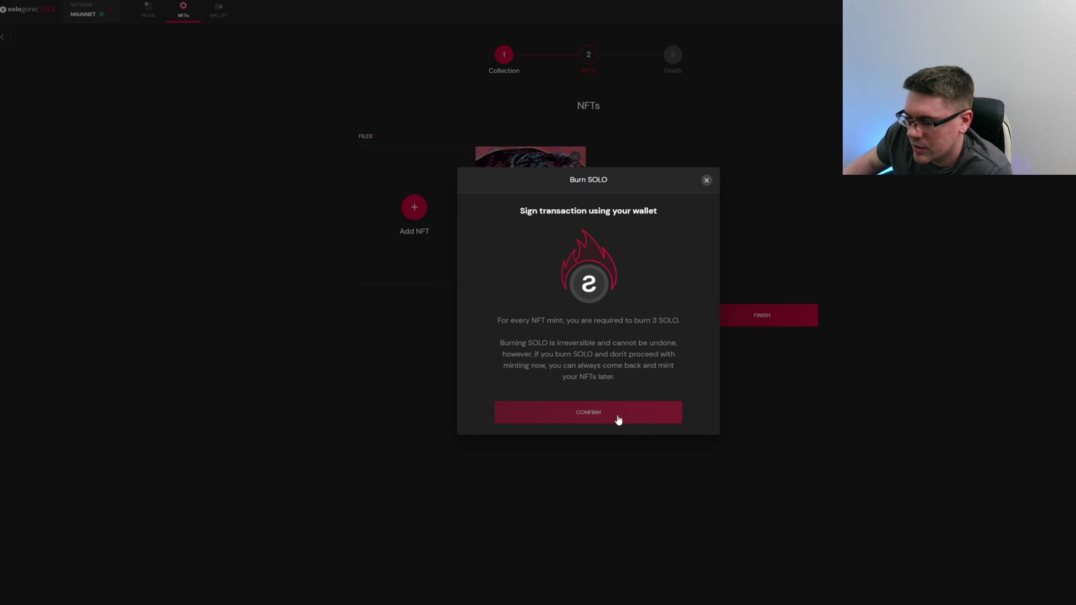
Step: Confirm burning 3 SOLO for the mint
{"action": "left_click", "coordinate": [642, 414]}
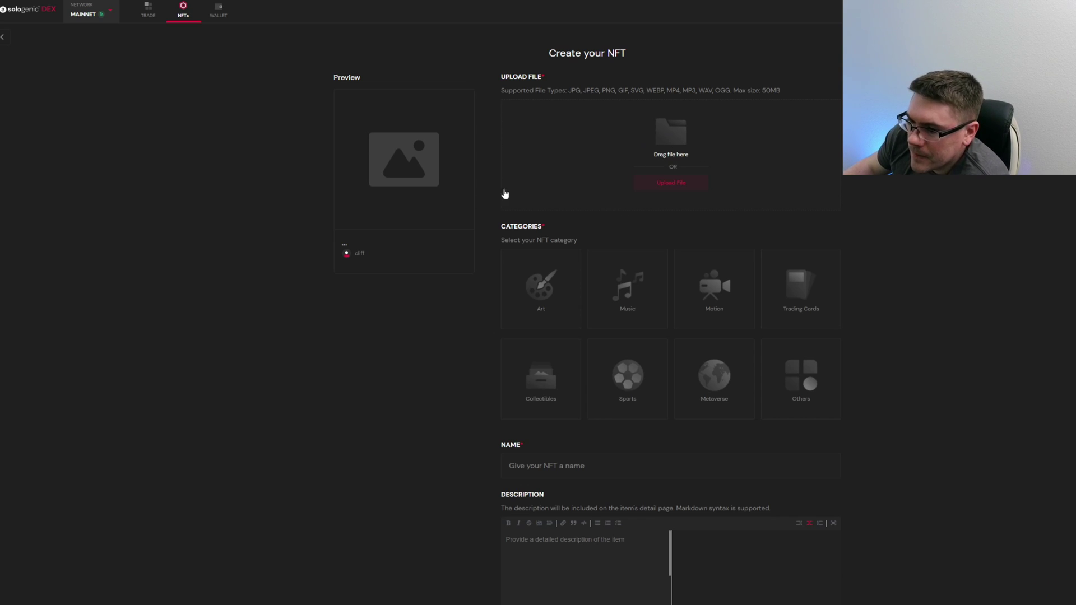
{"action": "scroll", "coordinate": [608, 211], "scroll_direction": "down", "scroll_amount": 3}
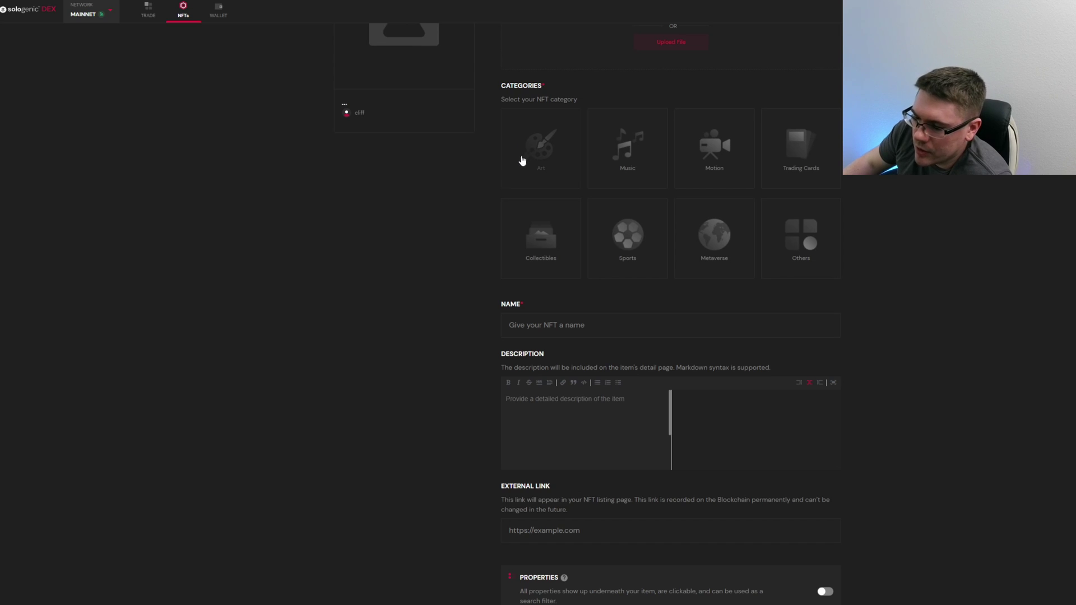
{"action": "scroll", "coordinate": [438, 253], "scroll_direction": "down", "scroll_amount": 3}
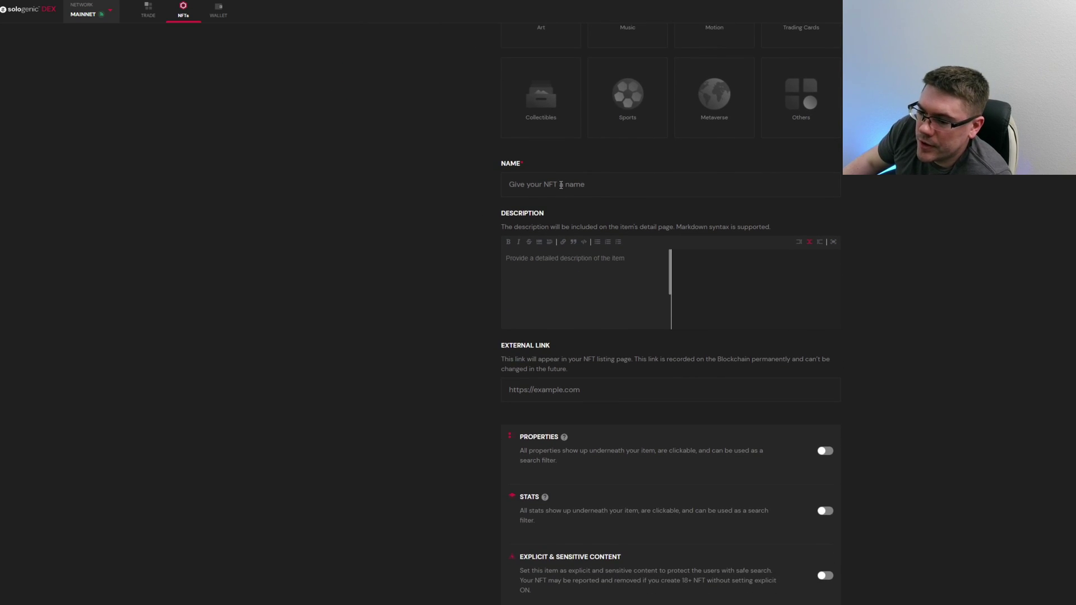
{"action": "left_click", "coordinate": [566, 186]}
{"action": "left_click", "coordinate": [457, 184]}
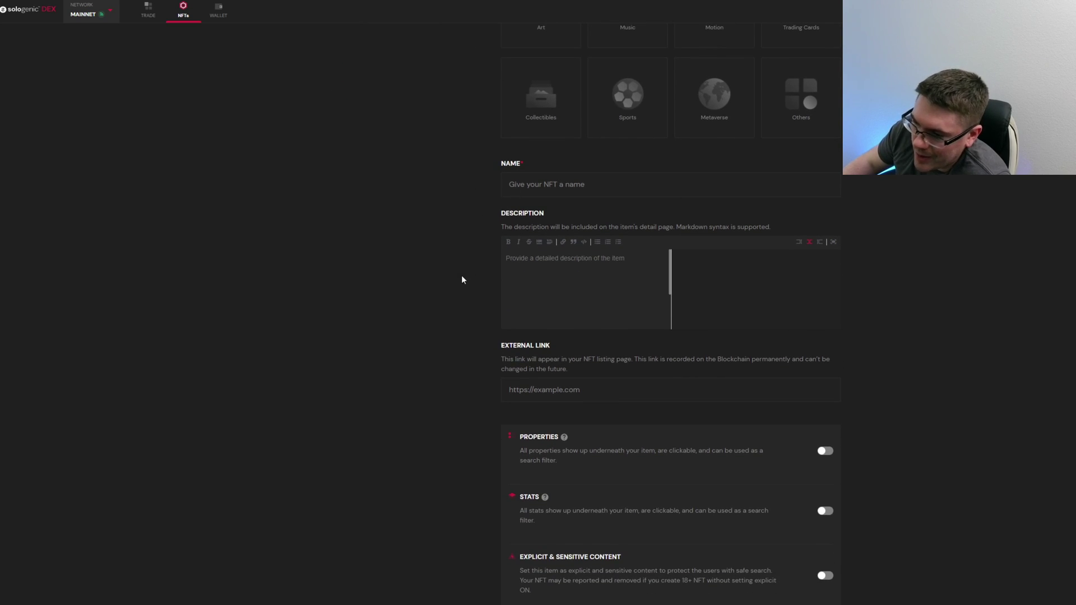
{"action": "scroll", "coordinate": [458, 268], "scroll_direction": "down", "scroll_amount": 1}
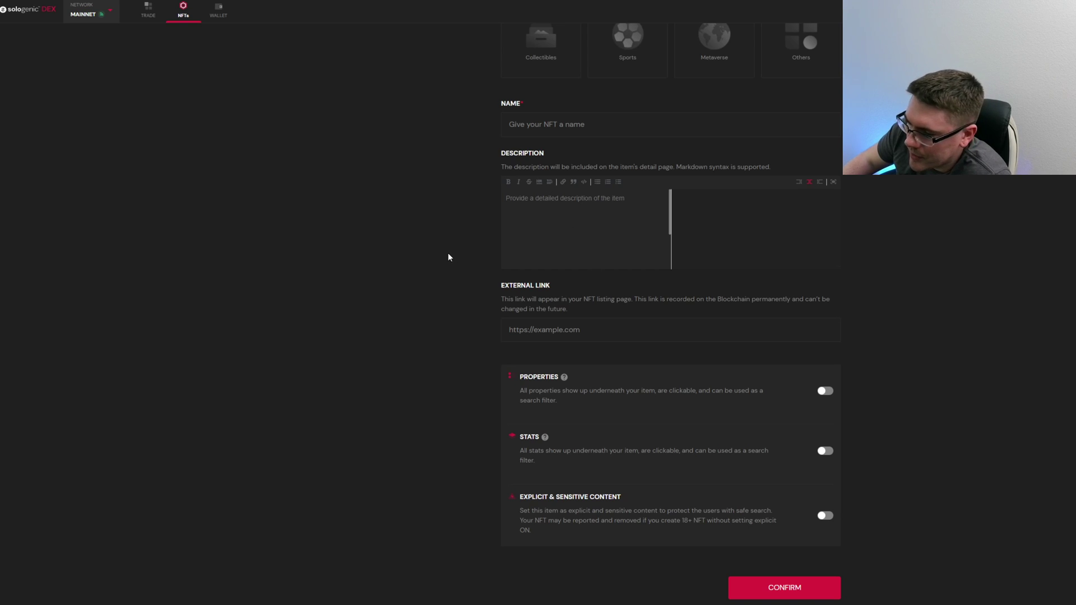
{"action": "left_click", "coordinate": [601, 334]}
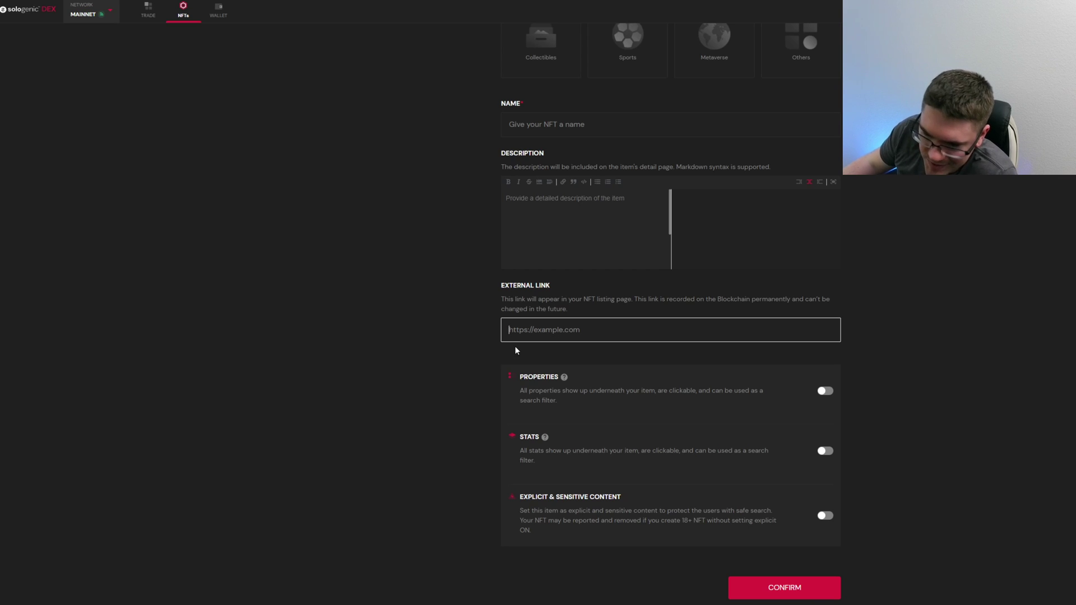
{"action": "left_click", "coordinate": [890, 391]}
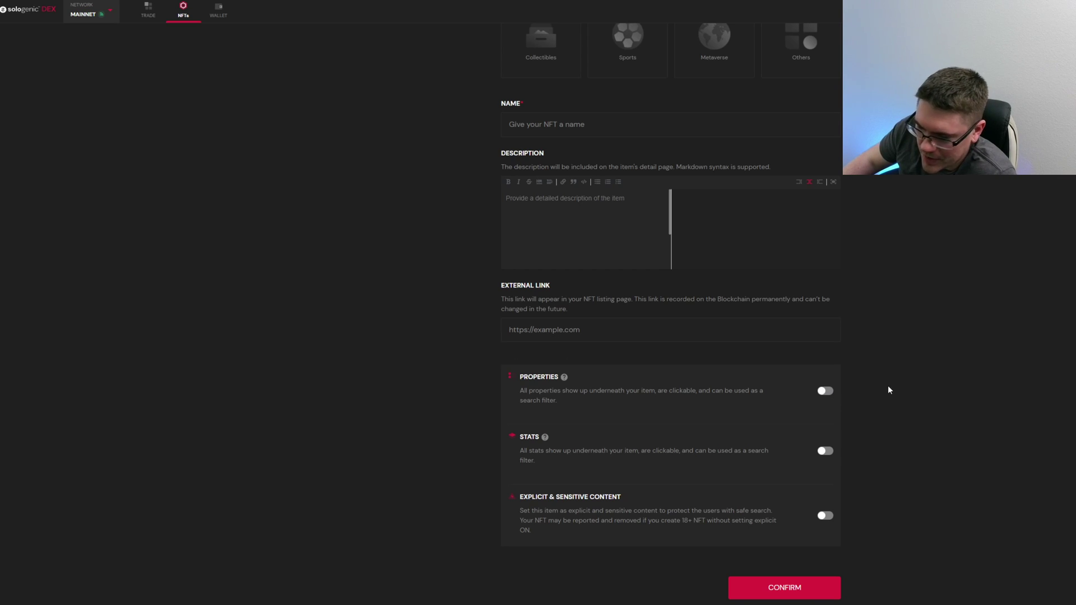
Step: Switch on Properties and Stats, and toggle Explicit & Sensitive Content on then off
{"action": "left_click", "coordinate": [824, 391]}
{"action": "scroll", "coordinate": [440, 408], "scroll_direction": "down", "scroll_amount": 1}
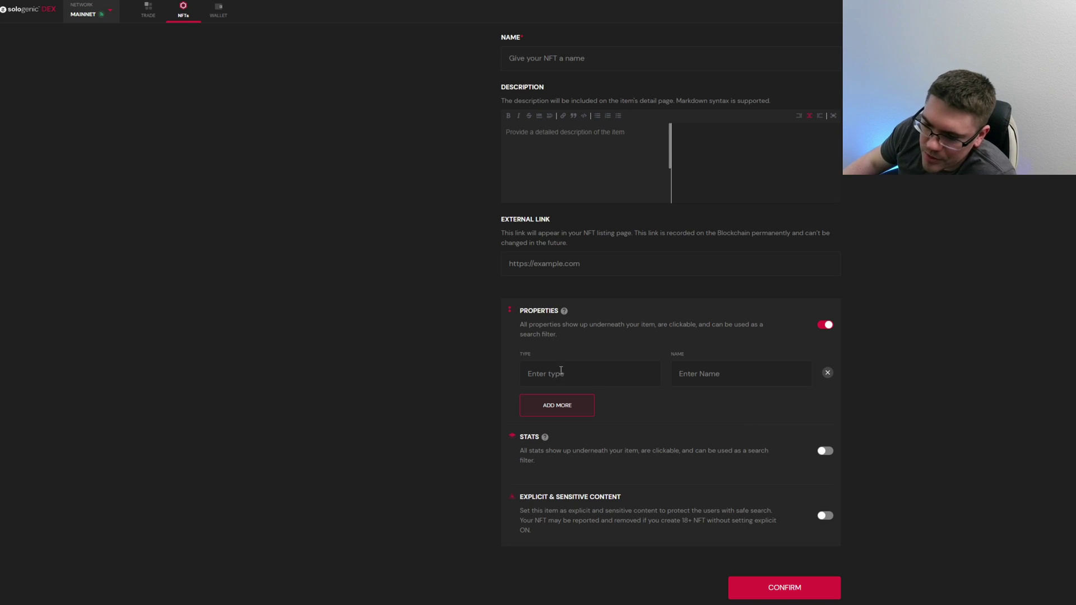
{"action": "left_click", "coordinate": [825, 452]}
{"action": "scroll", "coordinate": [551, 476], "scroll_direction": "down", "scroll_amount": 2}
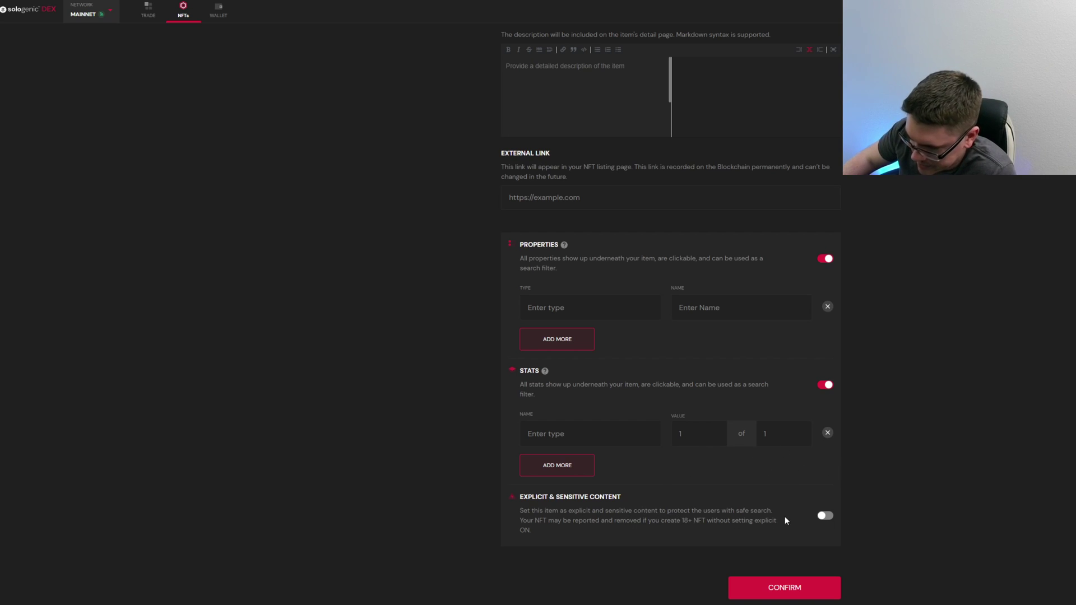
{"action": "left_click", "coordinate": [823, 518]}
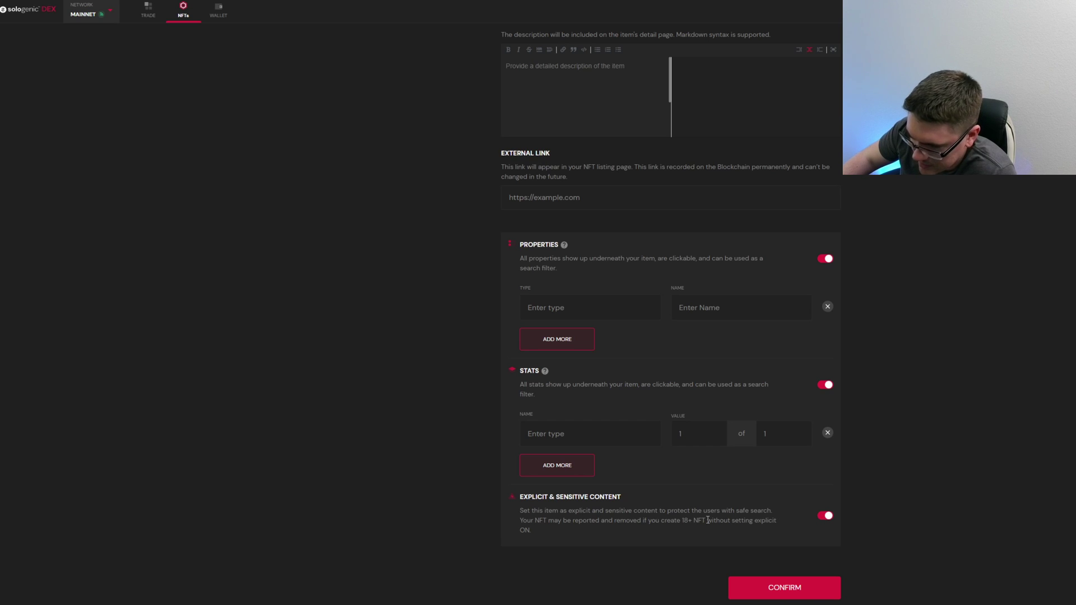
{"action": "left_click", "coordinate": [825, 515]}
Step: Go back to the Grumpy Dog Collection setup and continue to its NFTs step
{"action": "scroll", "coordinate": [758, 523], "scroll_direction": "up", "scroll_amount": 8}
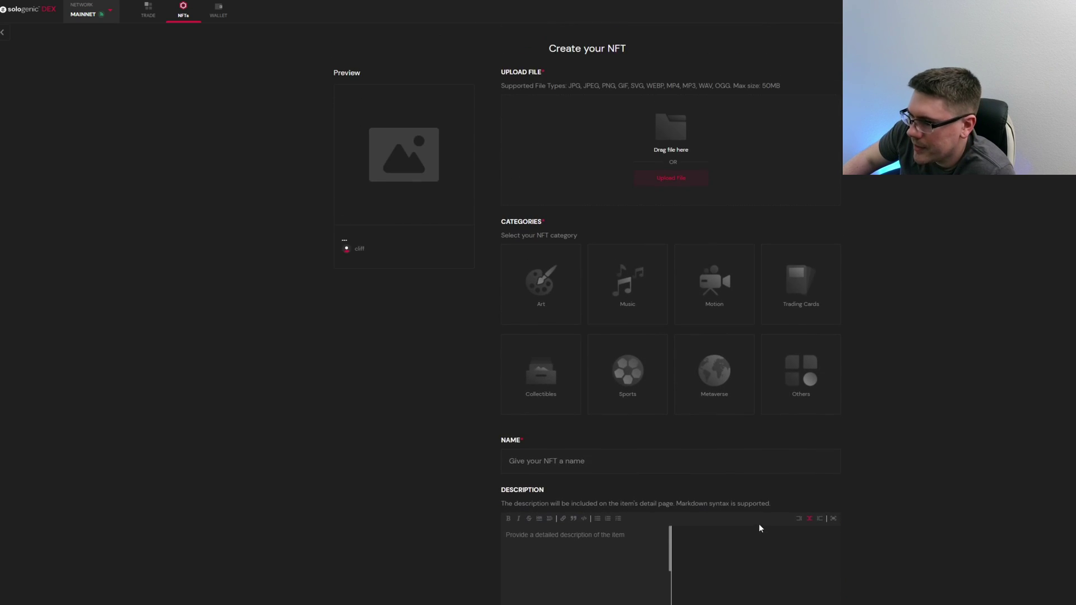
{"action": "key", "text": "alt+Left"}
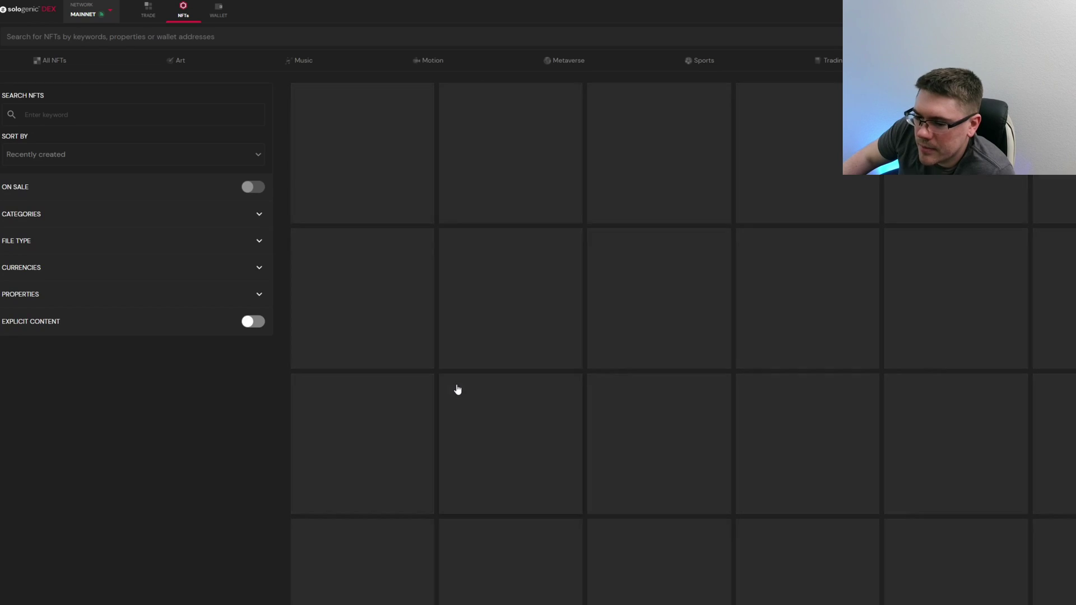
{"action": "key", "text": "alt+Left"}
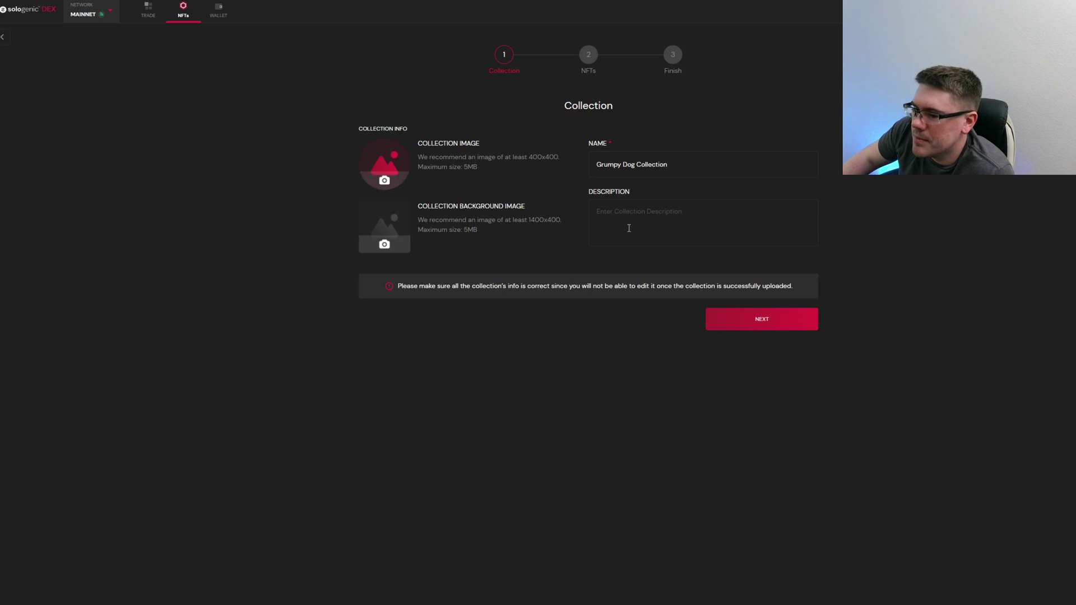
{"action": "left_click", "coordinate": [751, 328]}
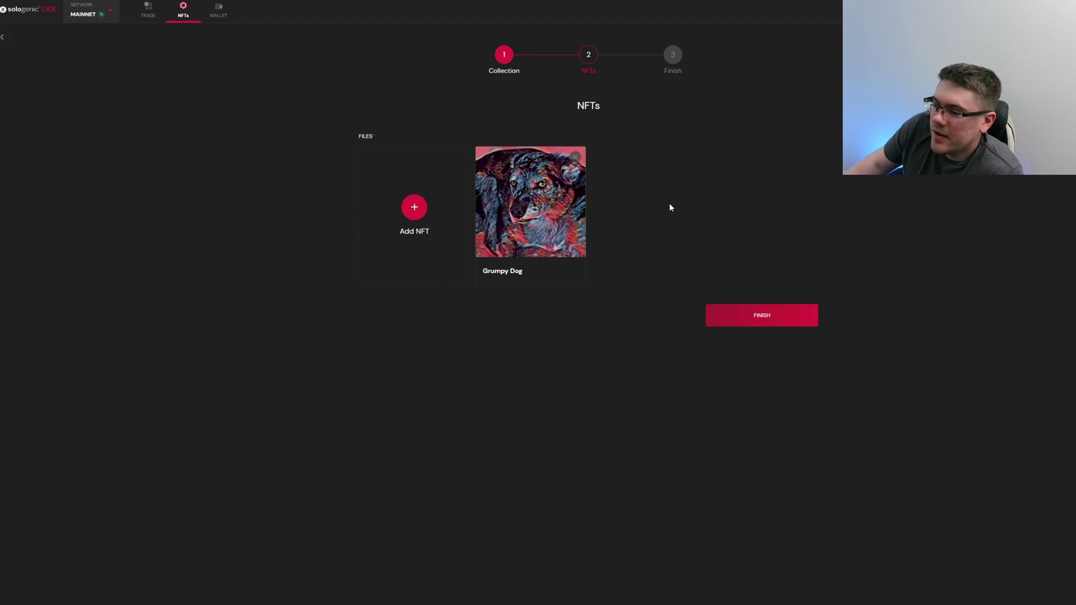
Step: Advance to the Finish step and activate the XRP issuer wallet with a 10 XRP payment
{"action": "left_click", "coordinate": [752, 317]}
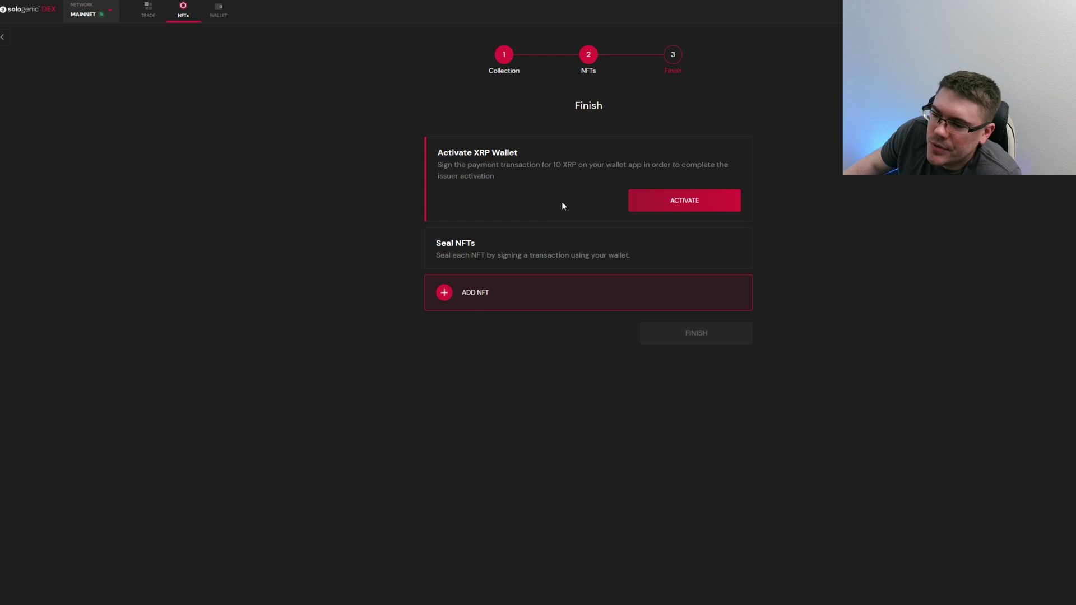
{"action": "left_click", "coordinate": [682, 203]}
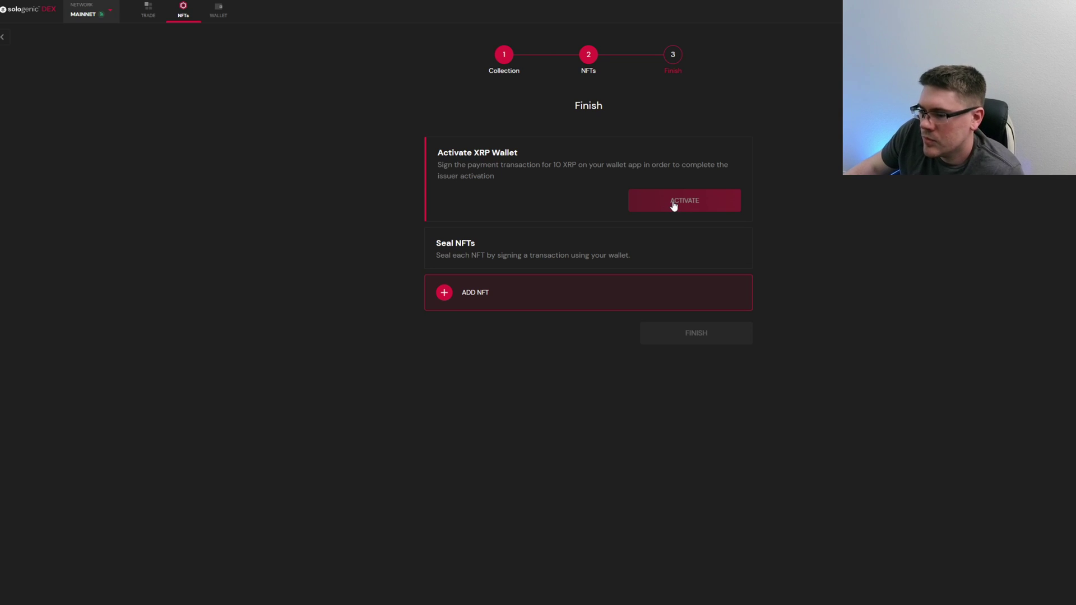
{"action": "left_click", "coordinate": [673, 205]}
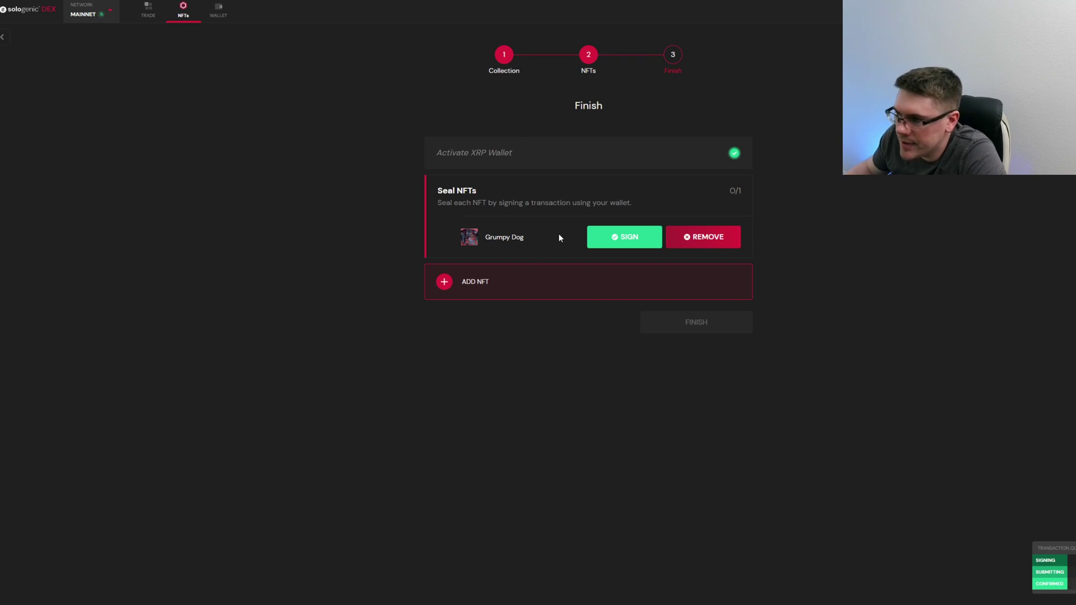
Step: Sign and approve the Grumpy Dog seal transaction, bringing Seal NFTs to 1/1
{"action": "left_click", "coordinate": [639, 239]}
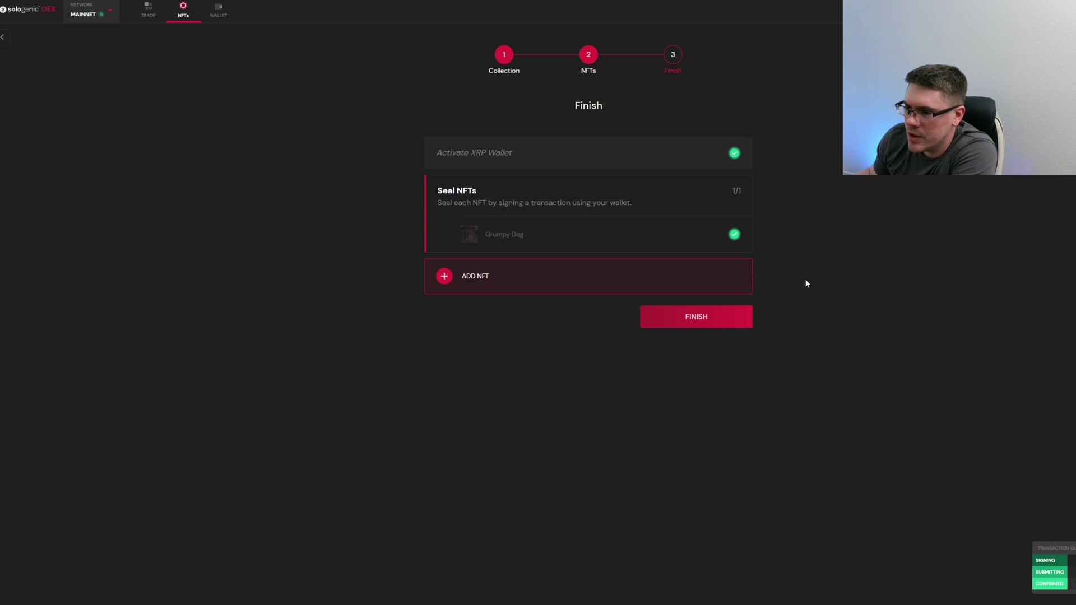
Step: Submit the sealed Grumpy Dog collection for minting and confirm the Minting In Progress notice
{"action": "left_click", "coordinate": [687, 321]}
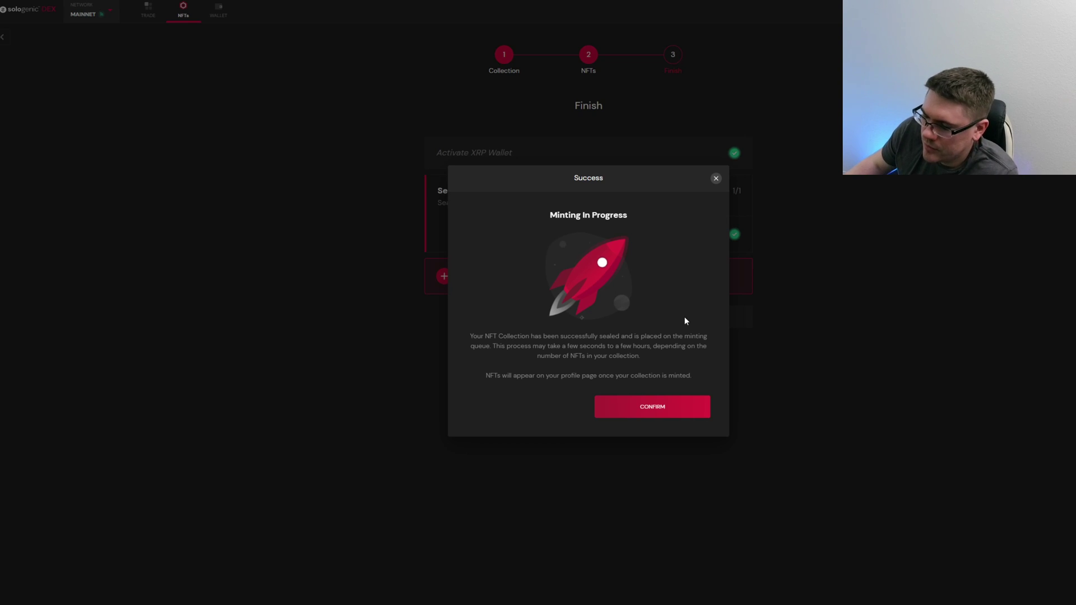
{"action": "left_click", "coordinate": [649, 412]}
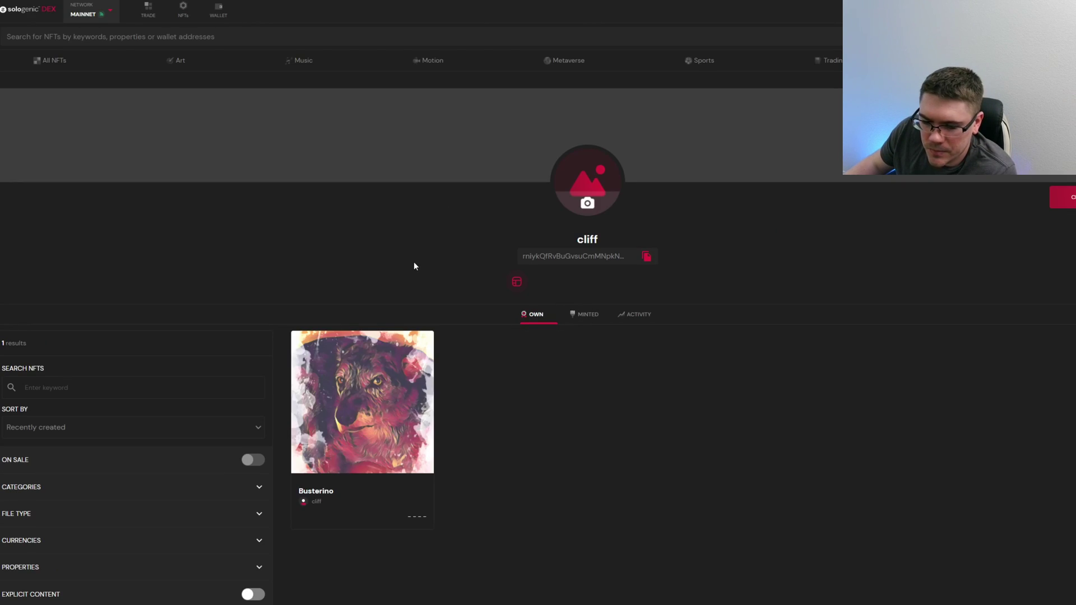
{"action": "left_click", "coordinate": [588, 314]}
{"action": "left_click", "coordinate": [537, 311]}
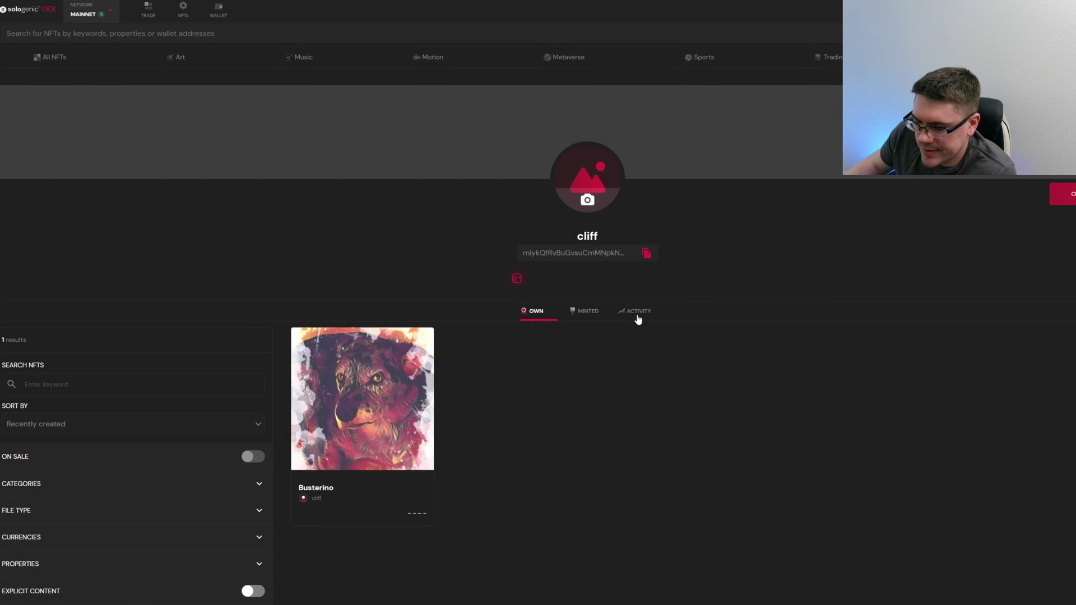
{"action": "left_click", "coordinate": [637, 315]}
{"action": "left_click", "coordinate": [534, 318]}
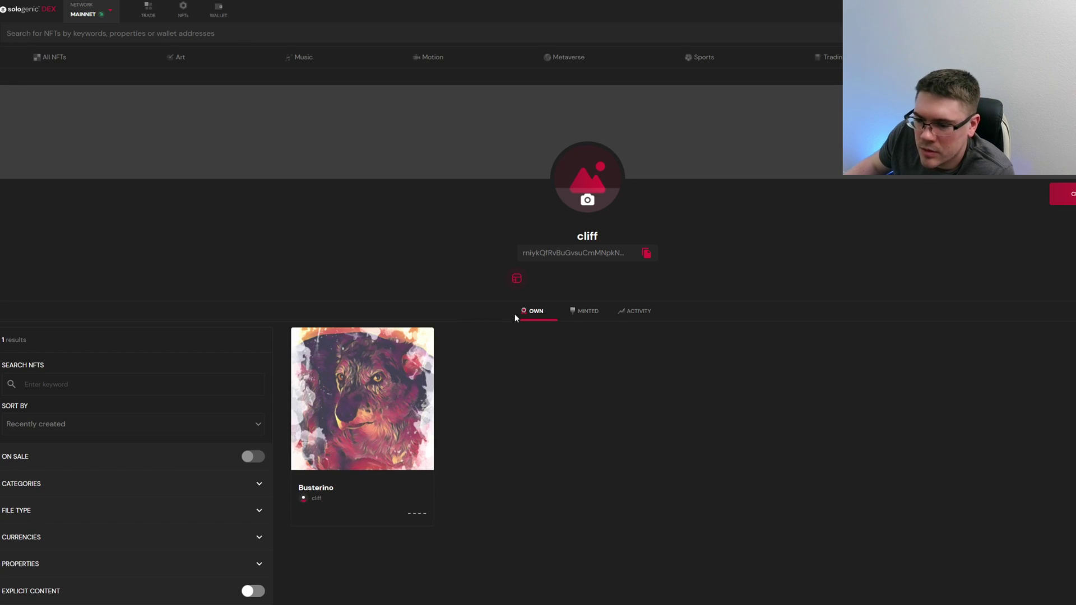
{"action": "left_click", "coordinate": [585, 311]}
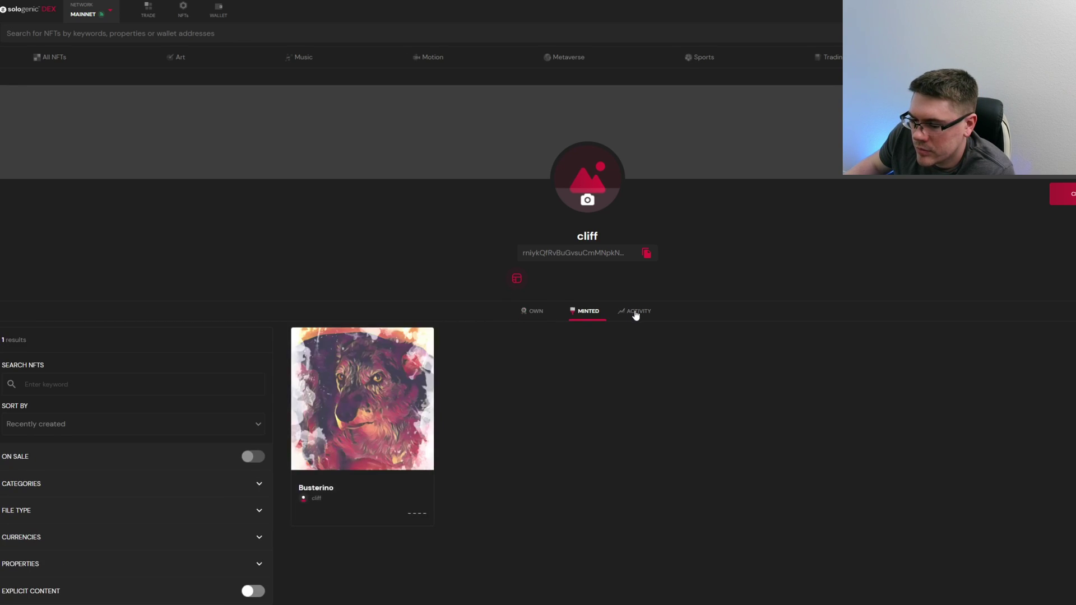
{"action": "left_click", "coordinate": [637, 311]}
{"action": "left_click", "coordinate": [529, 315]}
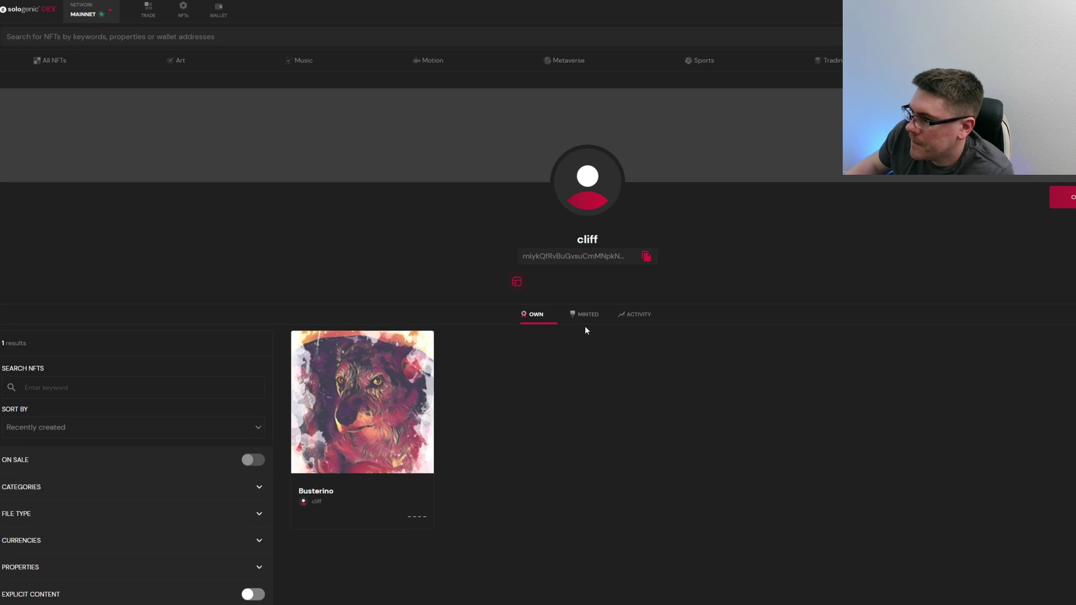
{"action": "left_click", "coordinate": [589, 315]}
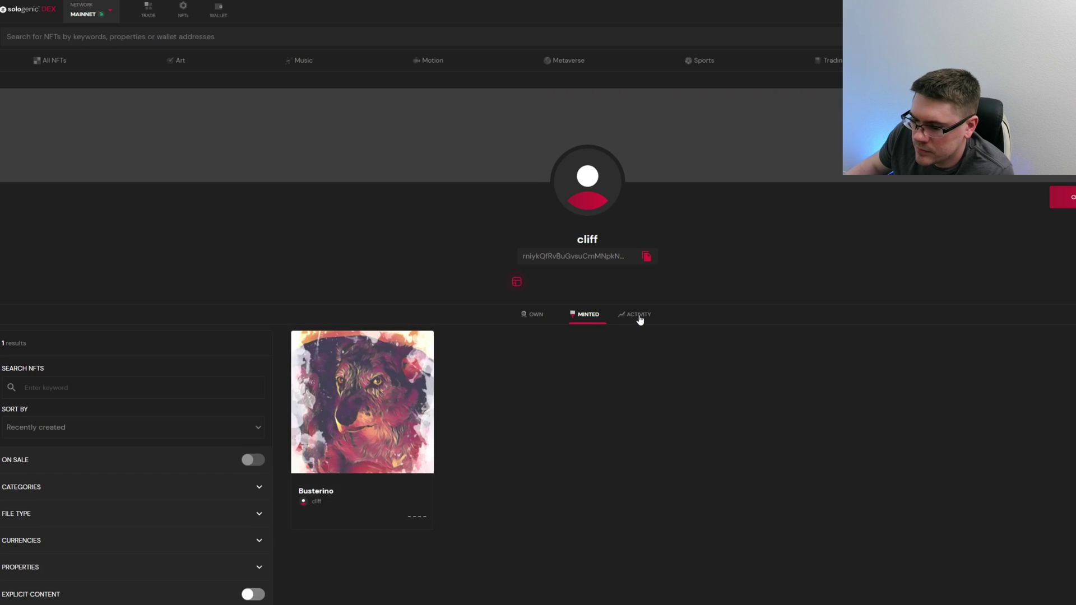
{"action": "left_click", "coordinate": [640, 316]}
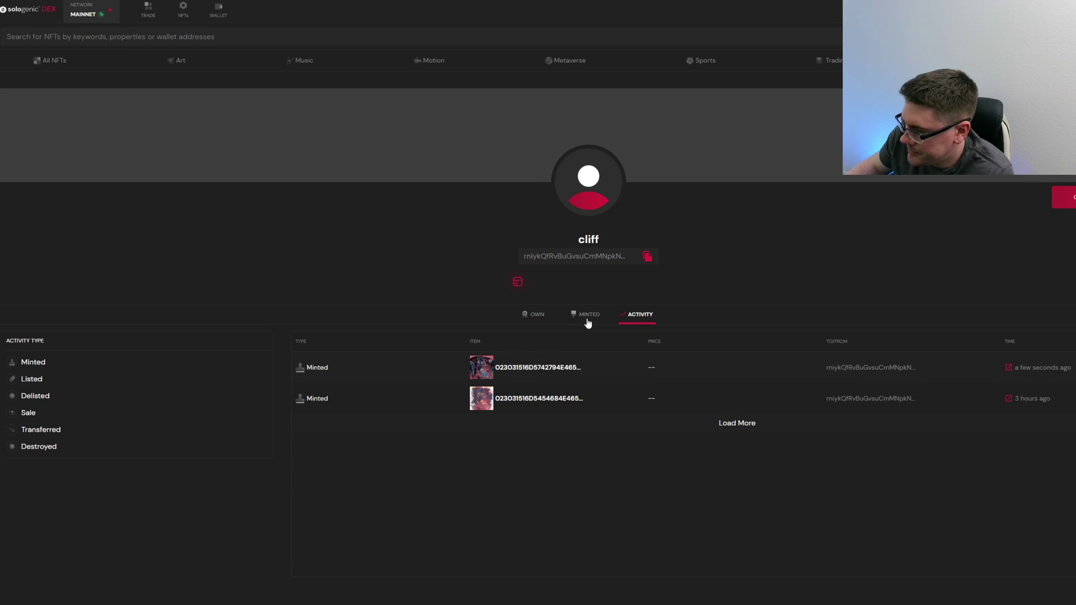
{"action": "left_click", "coordinate": [543, 319]}
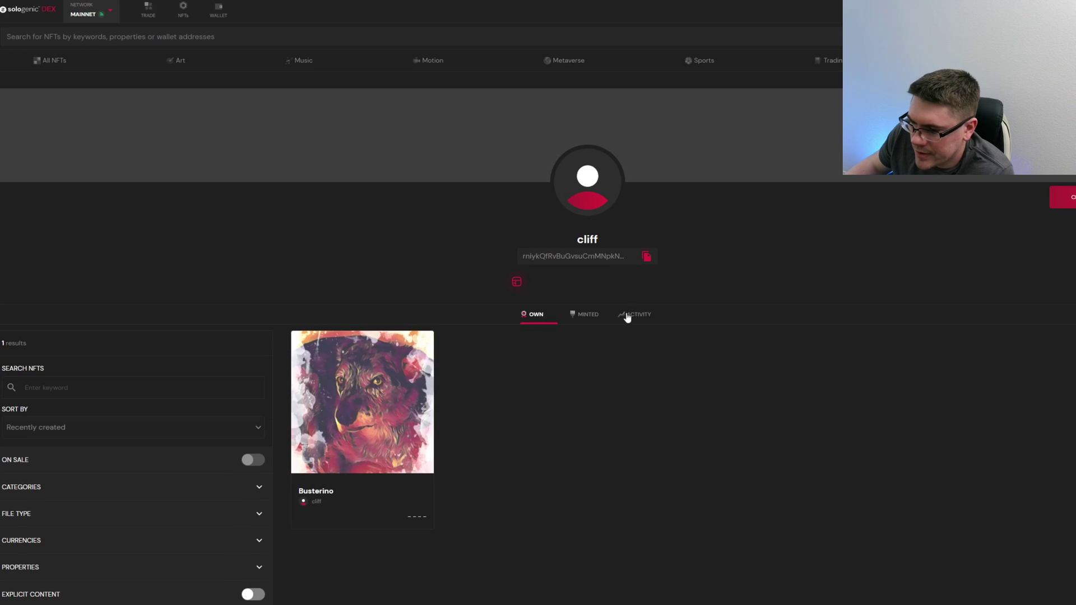
{"action": "left_click", "coordinate": [628, 316]}
{"action": "left_click", "coordinate": [518, 368]}
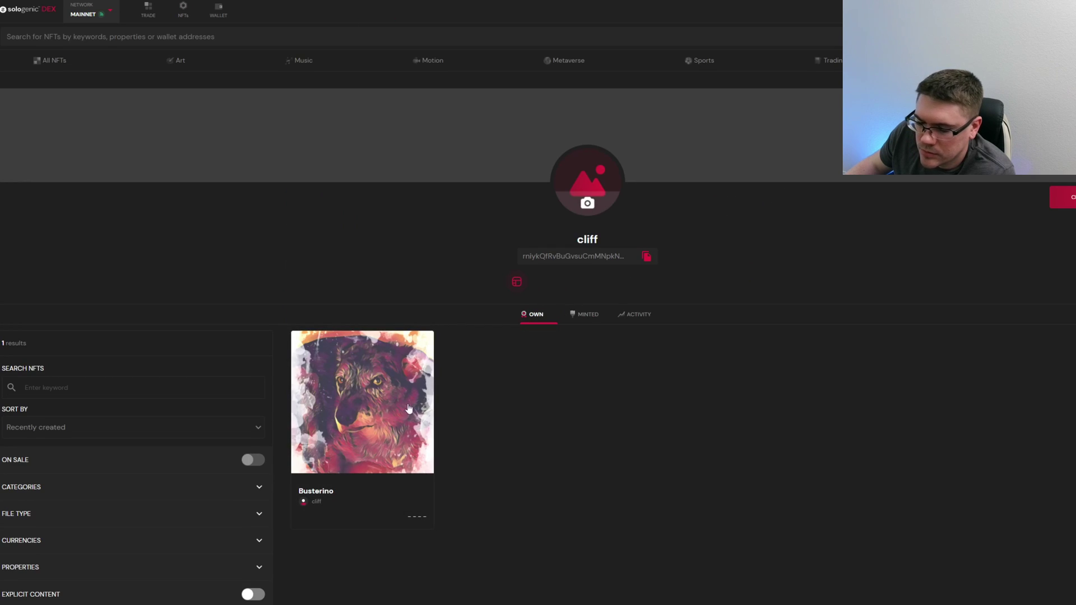
{"action": "left_click", "coordinate": [583, 314]}
{"action": "left_click", "coordinate": [636, 316]}
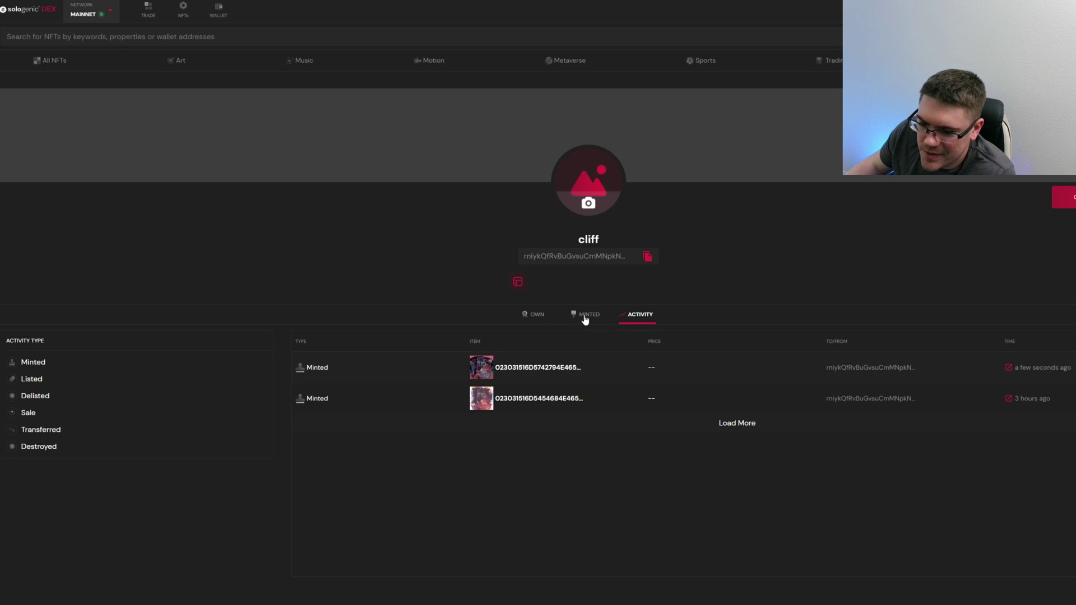
{"action": "left_click", "coordinate": [584, 317]}
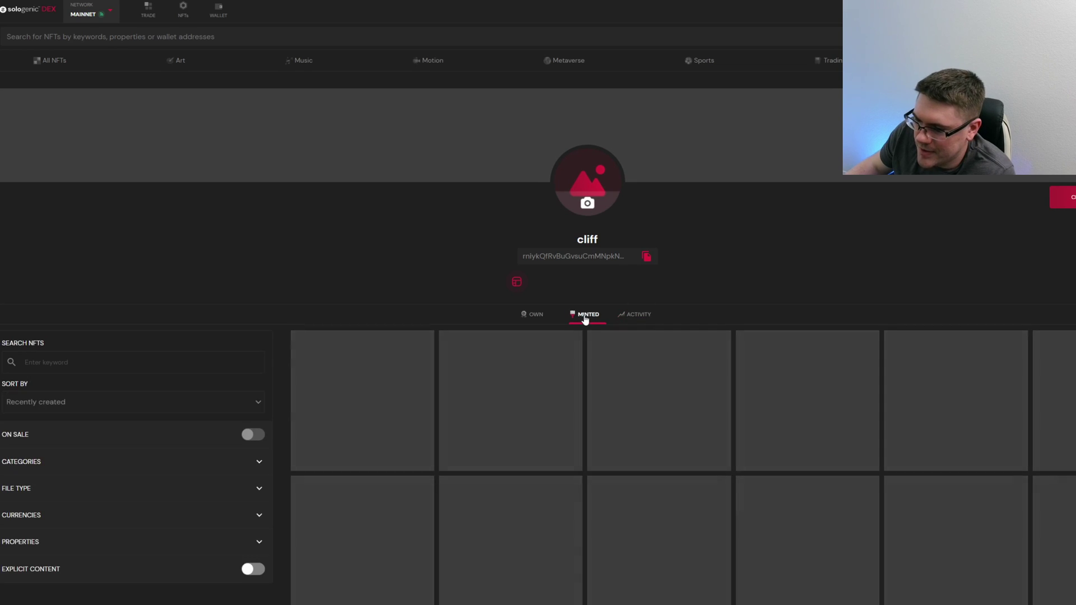
{"action": "left_click", "coordinate": [533, 322]}
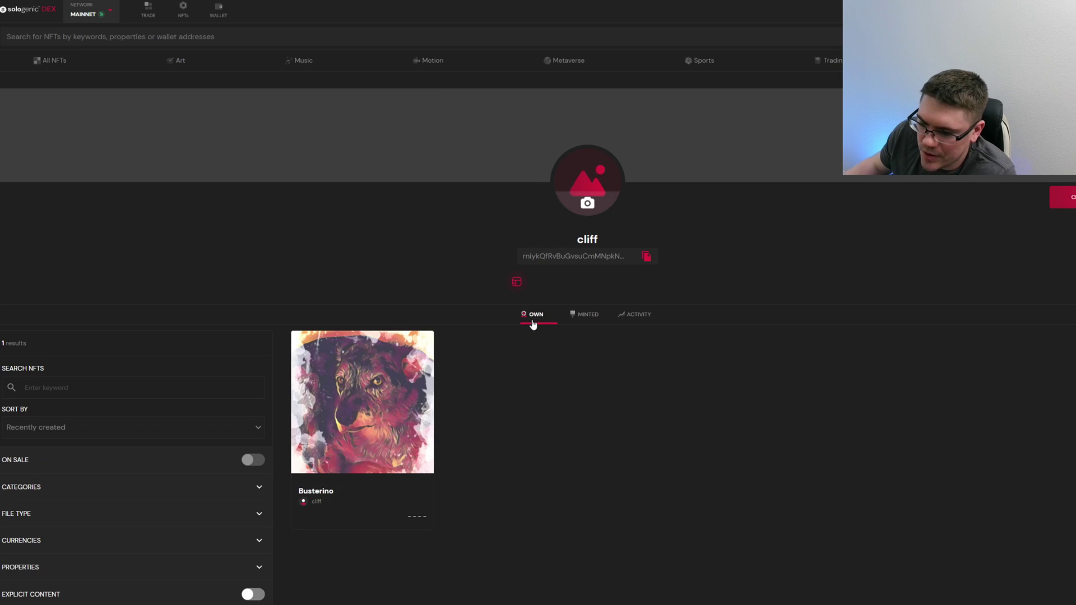